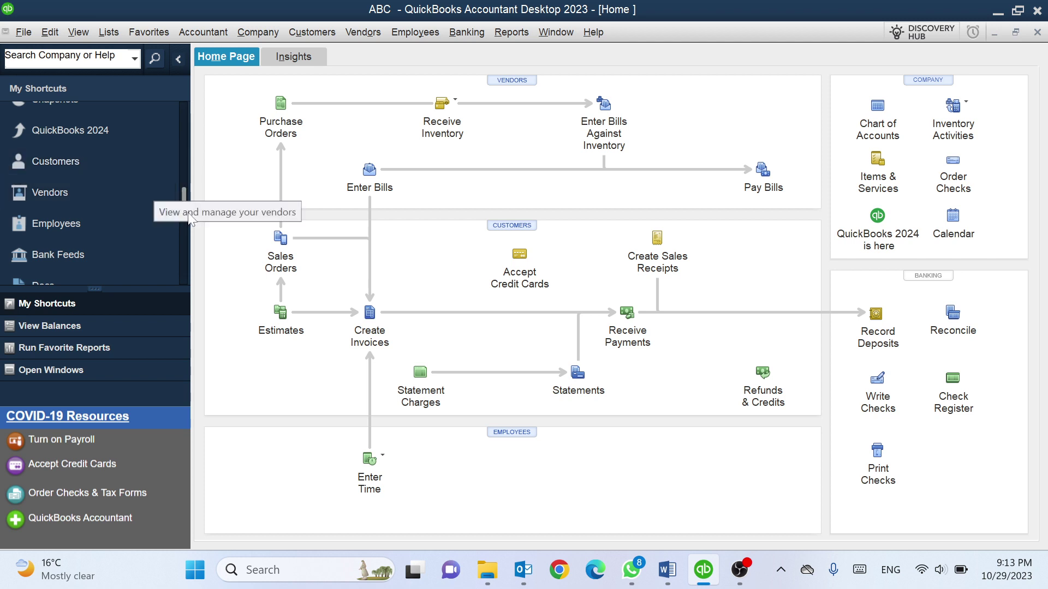
# Open the Customer Center from the Customers menu or Ctrl+J and widen the customer list pane
pyautogui.moveTo(182, 199); pyautogui.dragTo(178, 173)
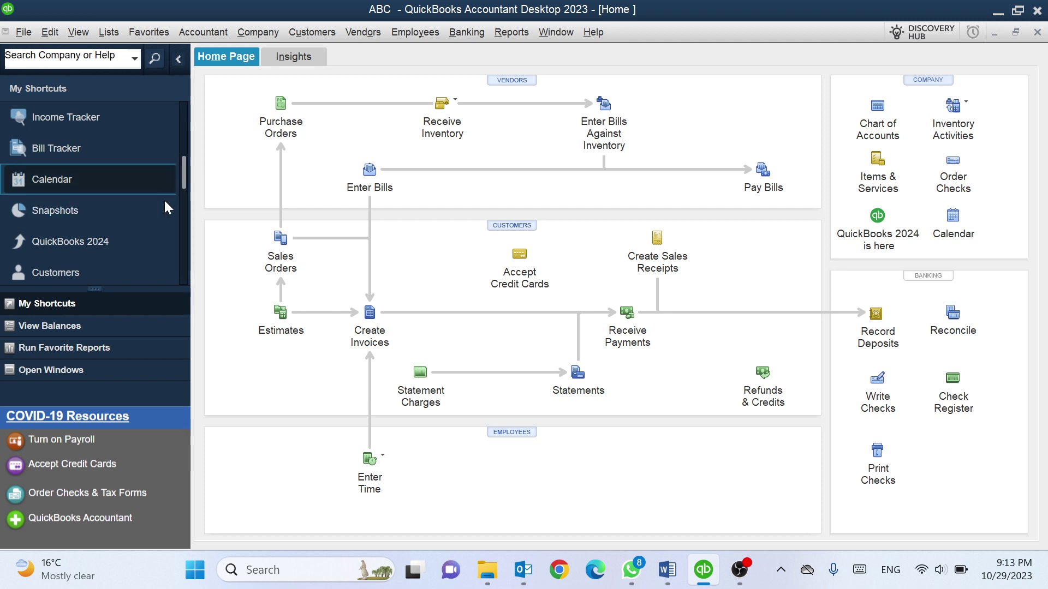
pyautogui.click(62, 270)
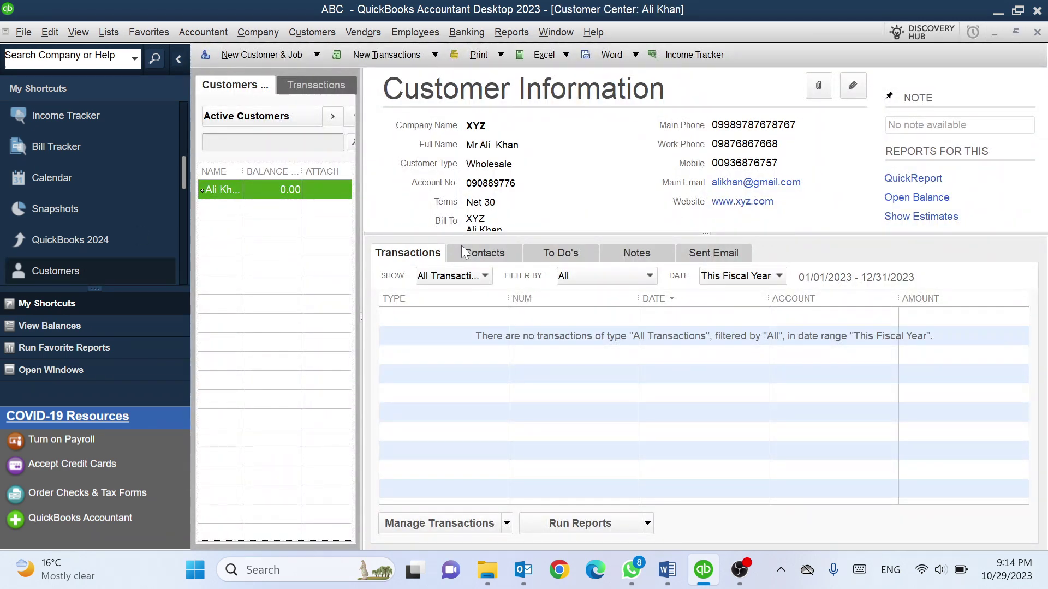
pyautogui.click(1037, 32)
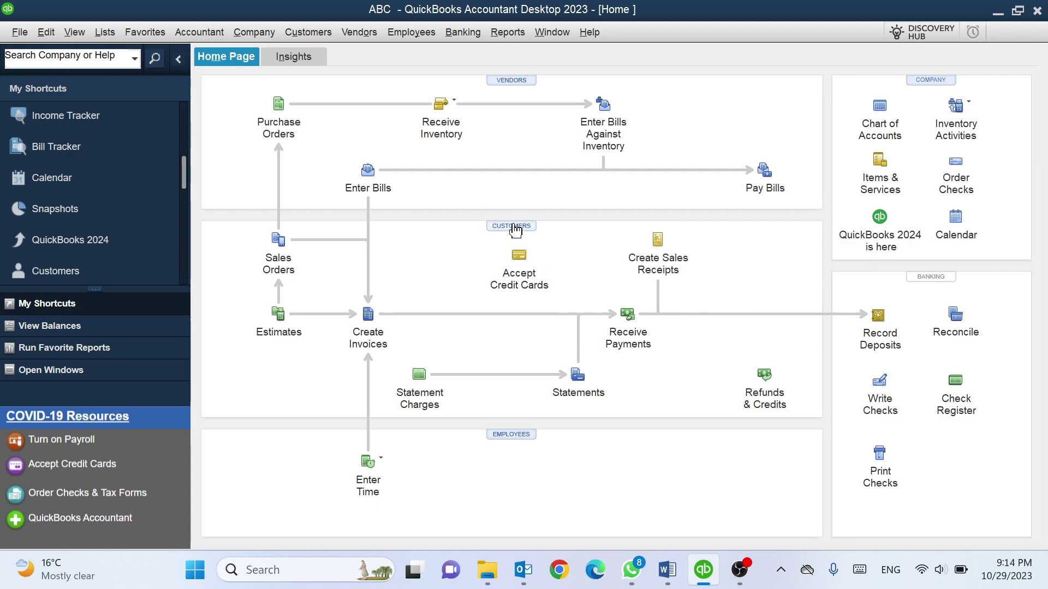
pyautogui.click(514, 229)
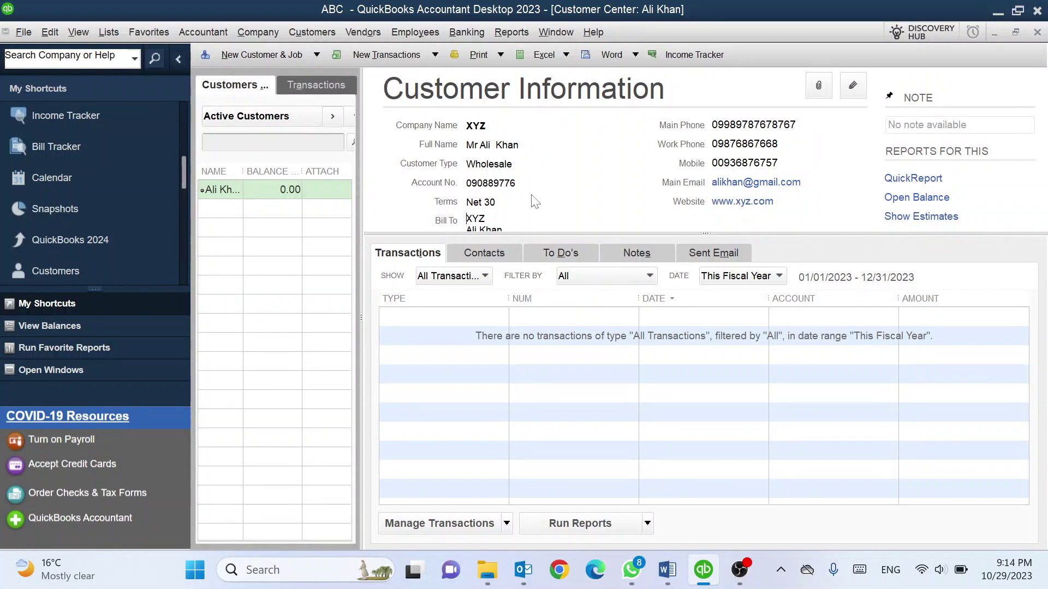
pyautogui.click(1037, 33)
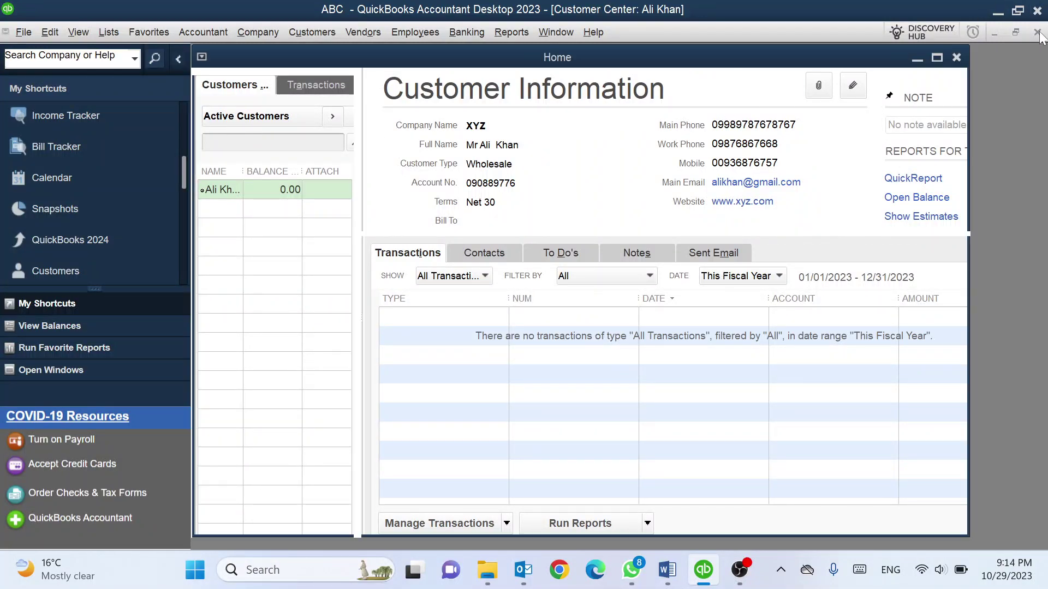
pyautogui.click(307, 31)
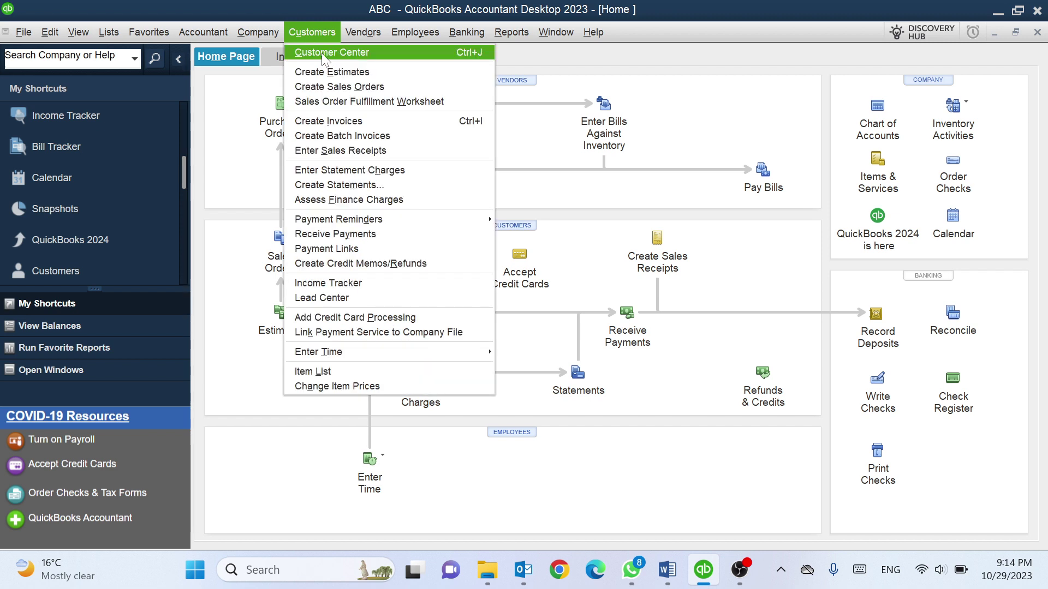
pyautogui.click(350, 52)
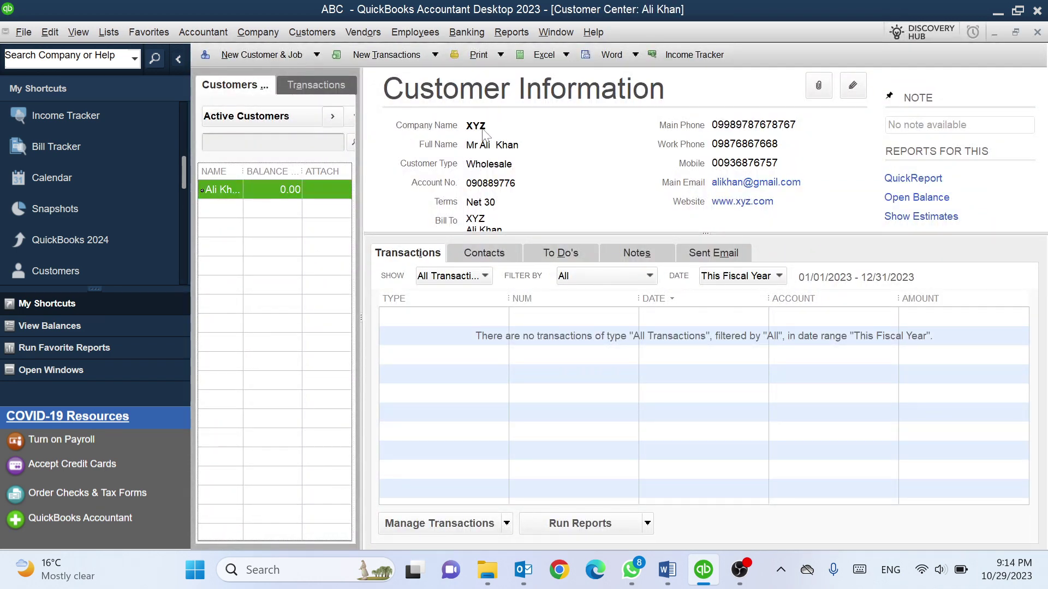
pyautogui.click(1037, 33)
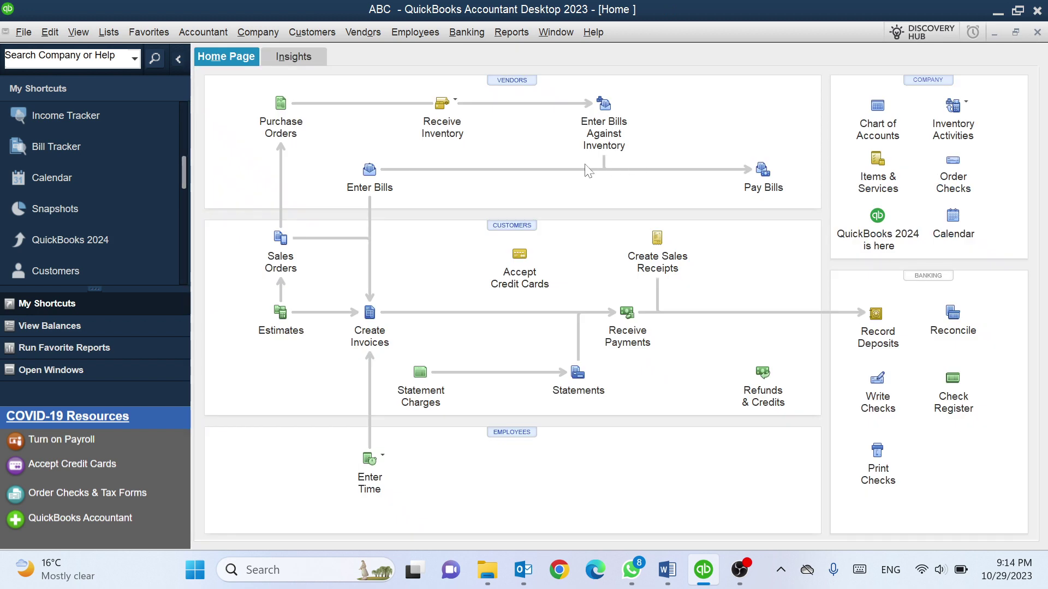
pyautogui.hotkey('ctrl', 'j')
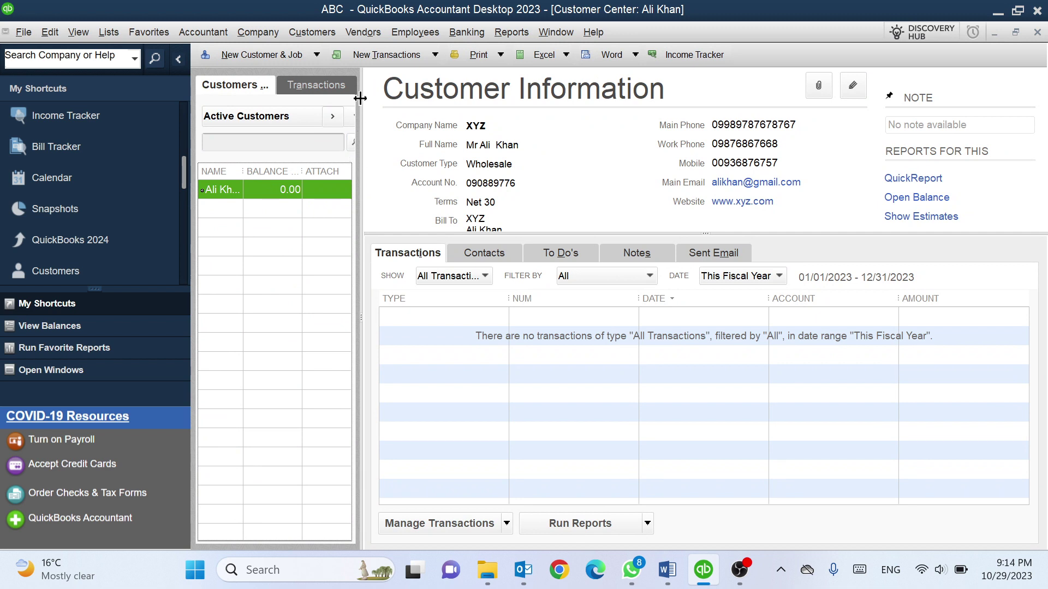
pyautogui.moveTo(359, 98); pyautogui.dragTo(371, 98)
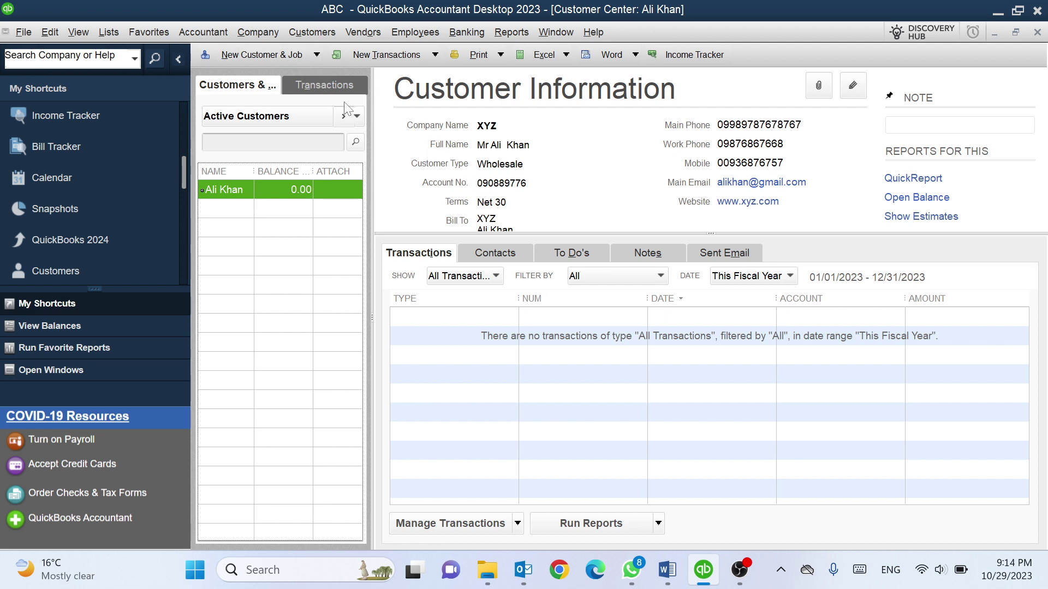
# Start a new customer via New Customer & Job and enter the customer's full name
pyautogui.click(289, 54)
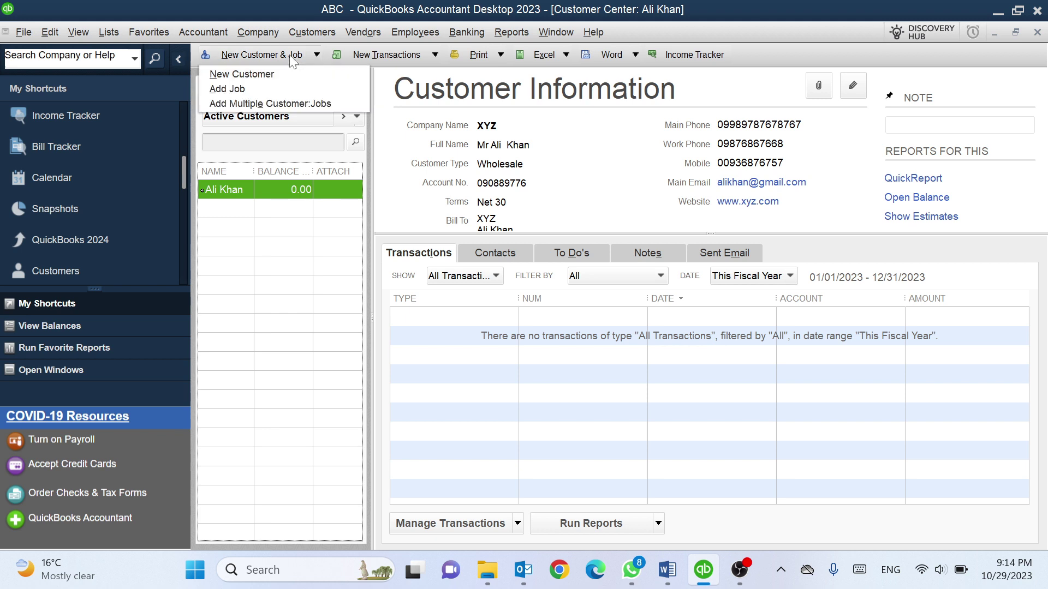
pyautogui.click(262, 77)
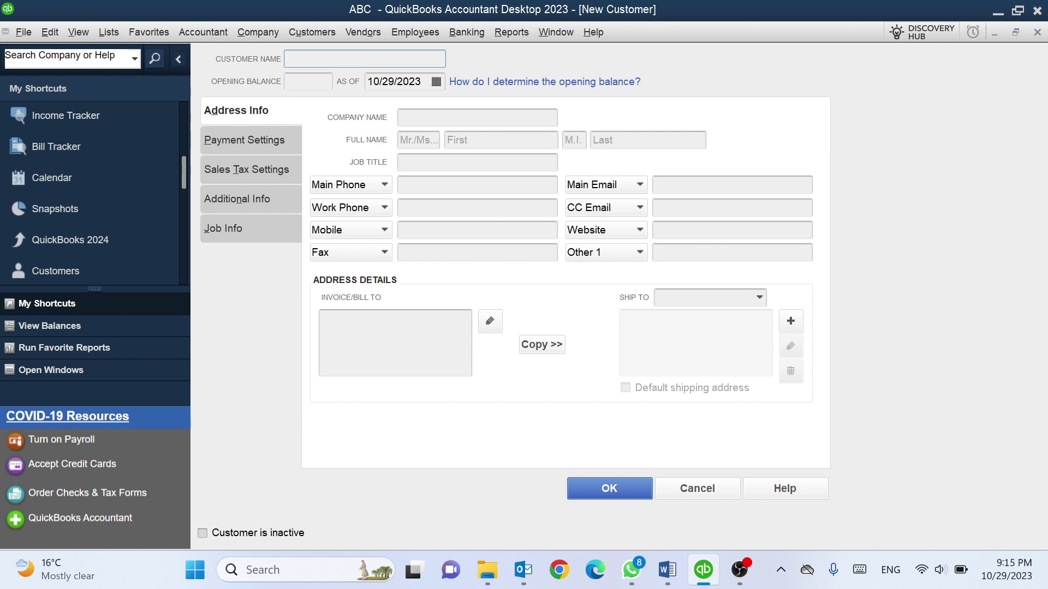
pyautogui.press('Tab')
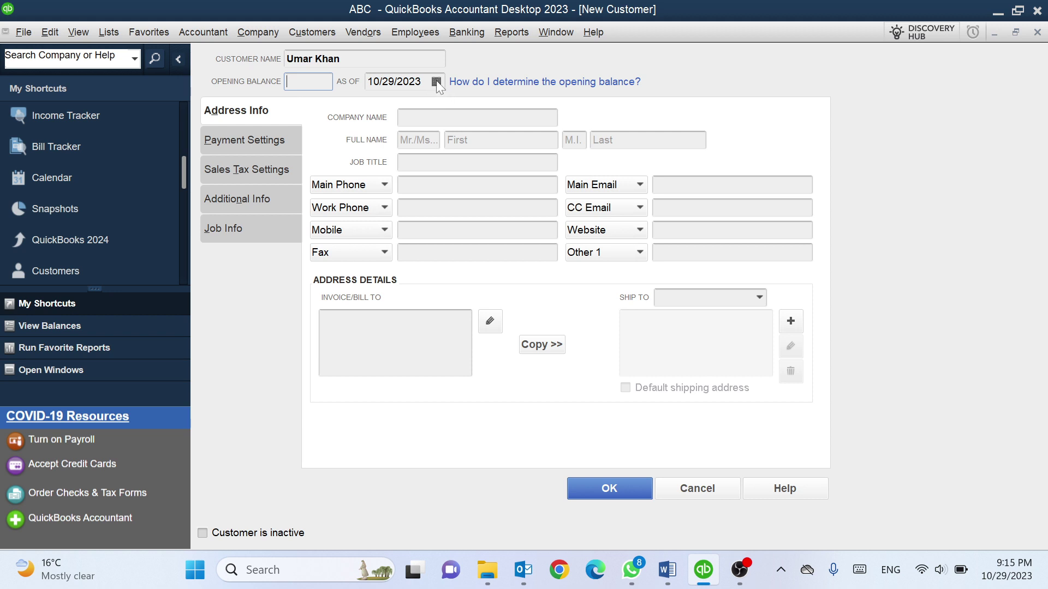
pyautogui.click(425, 116)
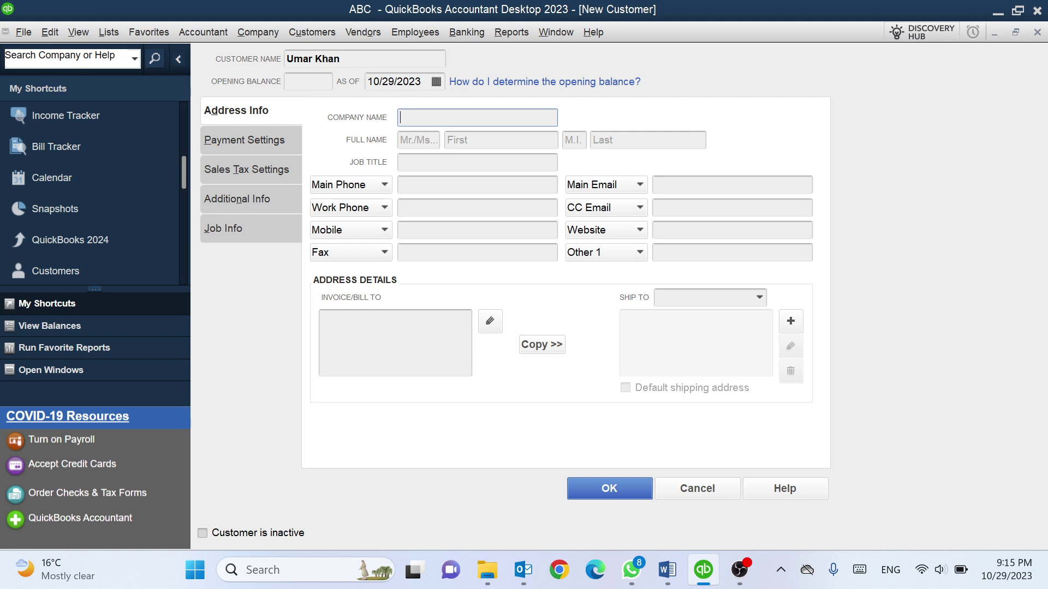
# Enter ABC as the company name and Mr as the salutation
pyautogui.write('ABA')
pyautogui.press('BackSpace')
pyautogui.write('C')
pyautogui.press('Tab')
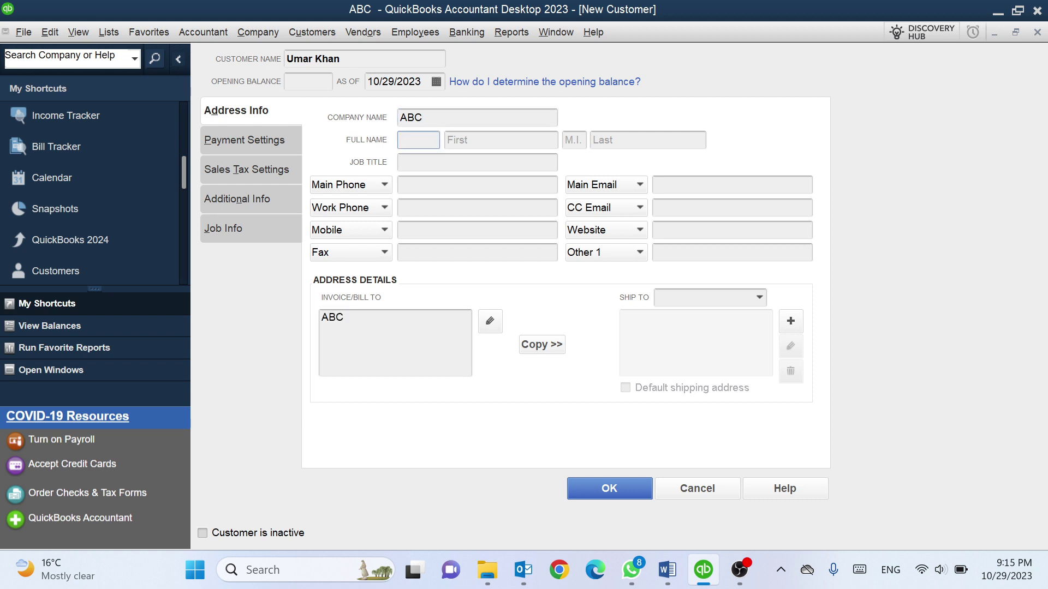
pyautogui.write('Mr')
pyautogui.press('Tab')
# Fill in the customer's first and last name and the job title Purchase Manager
pyautogui.click(648, 140)
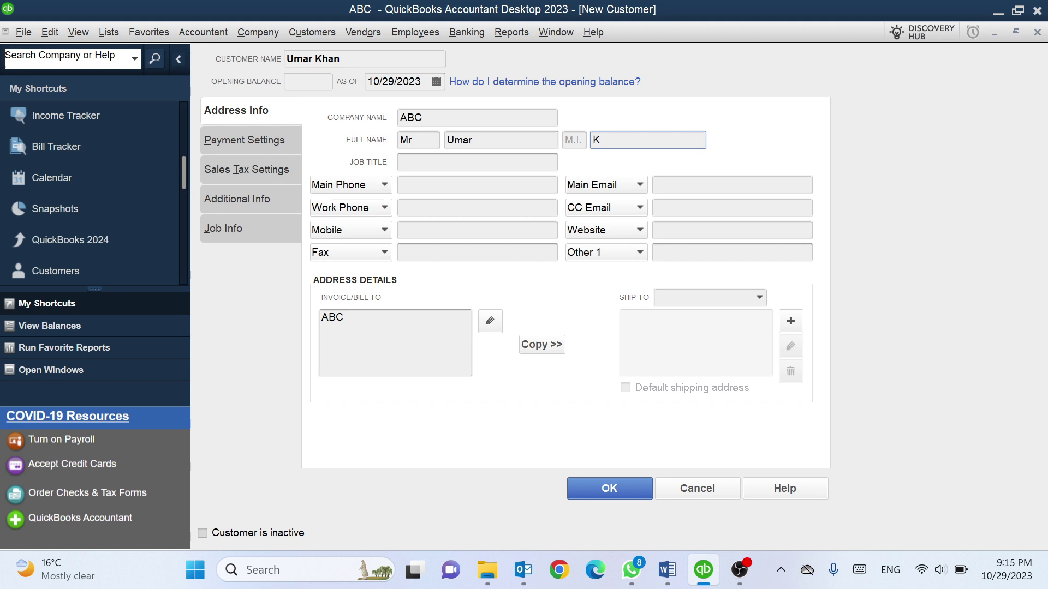
pyautogui.hotkey('ctrl', 'z')
pyautogui.press('Tab')
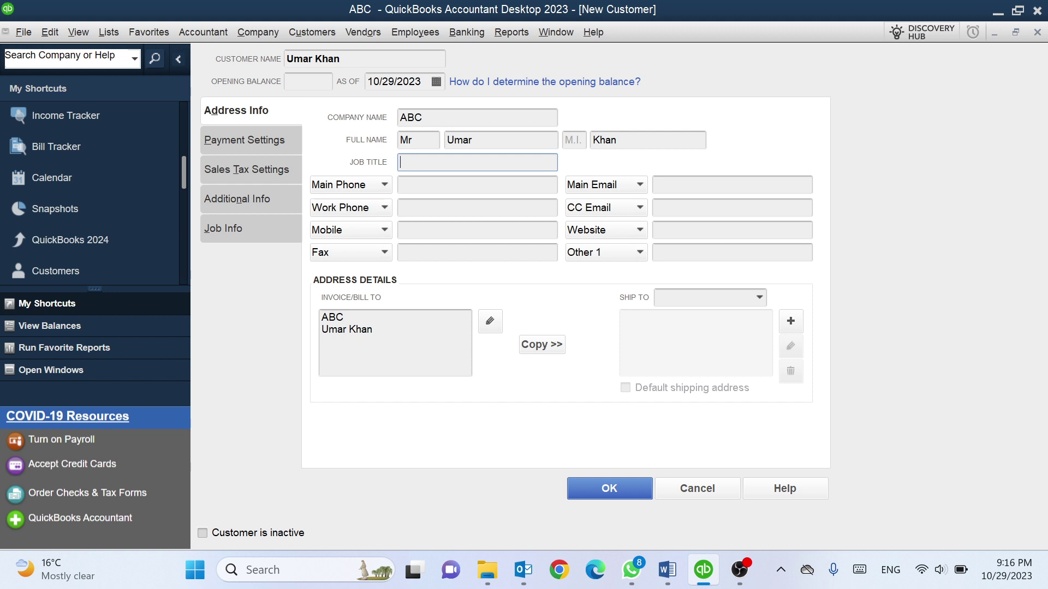
pyautogui.write('Purchase Manager')
# Enter the customer's main, work and mobile phone numbers
pyautogui.click(478, 184)
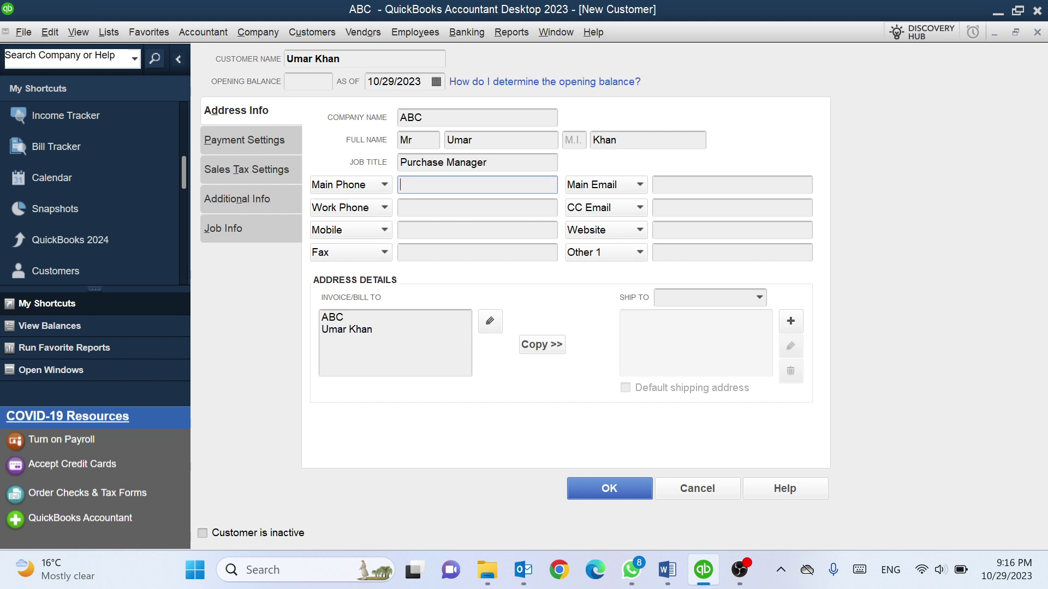
pyautogui.click(478, 207)
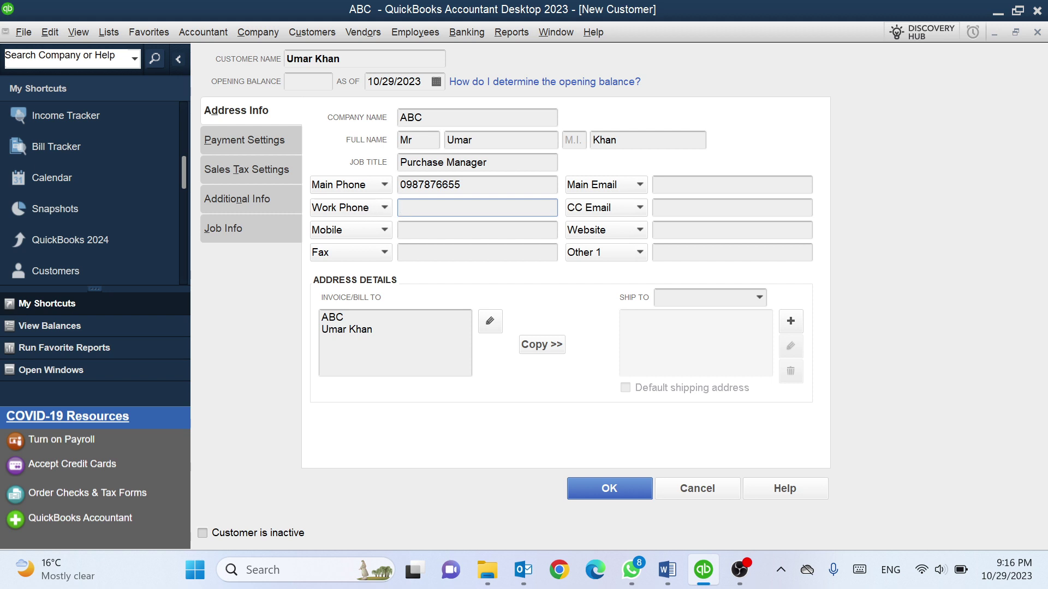
pyautogui.write('09089887')
pyautogui.click(477, 230)
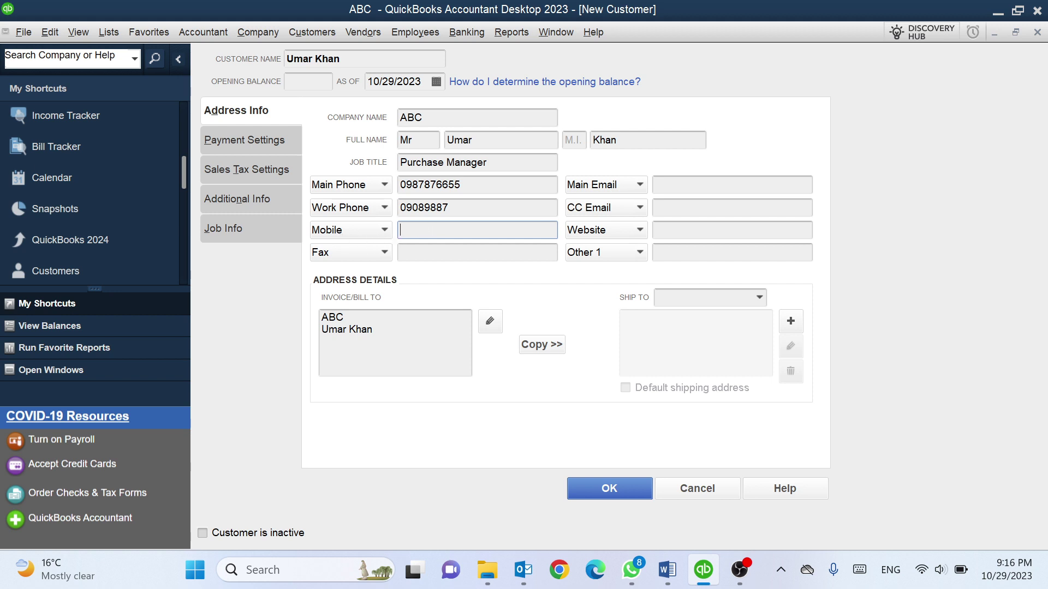
pyautogui.press('Tab')
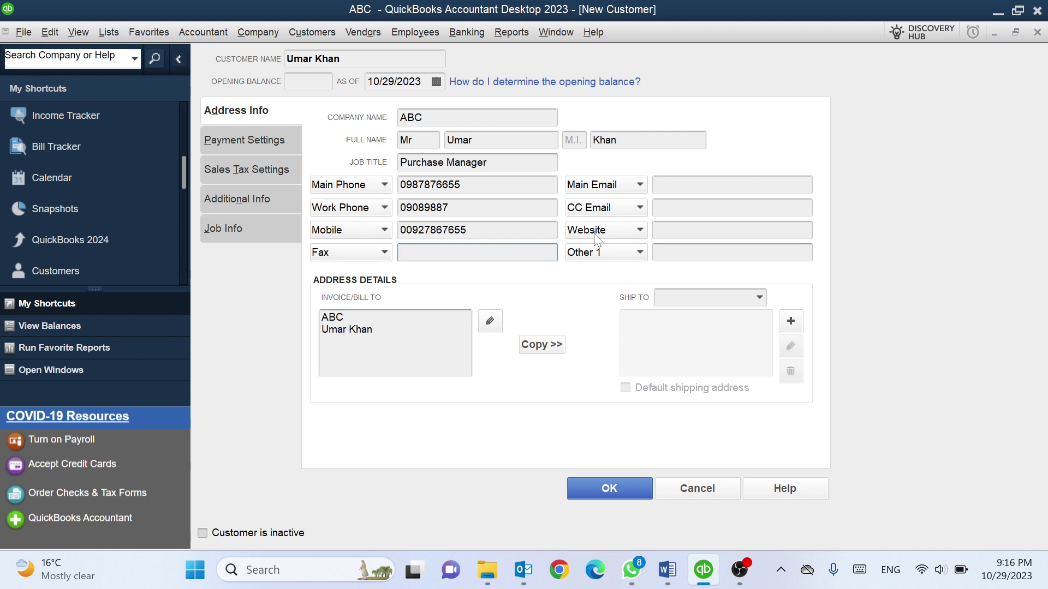
pyautogui.click(731, 185)
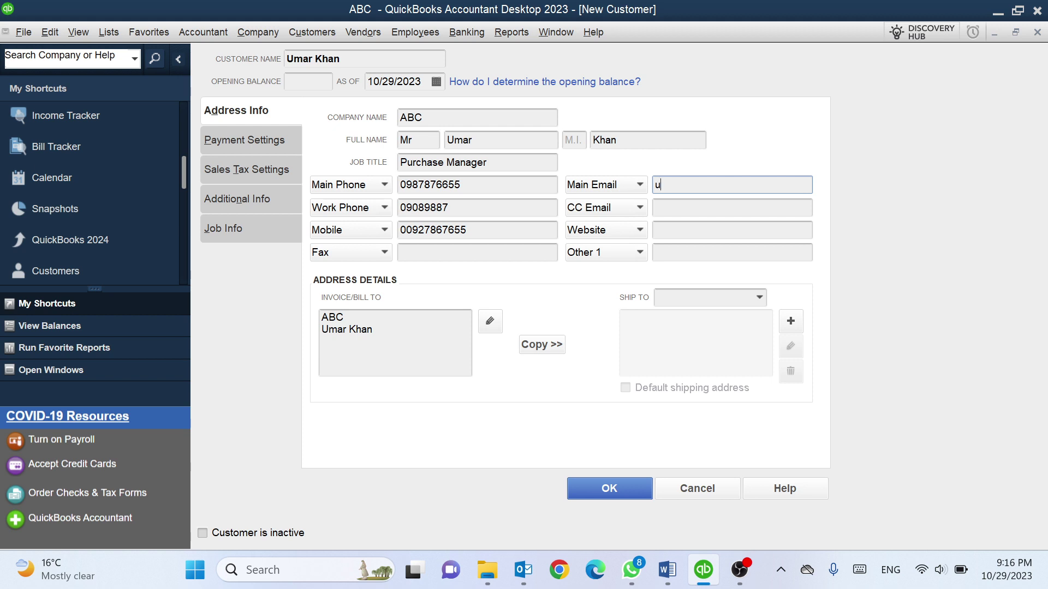
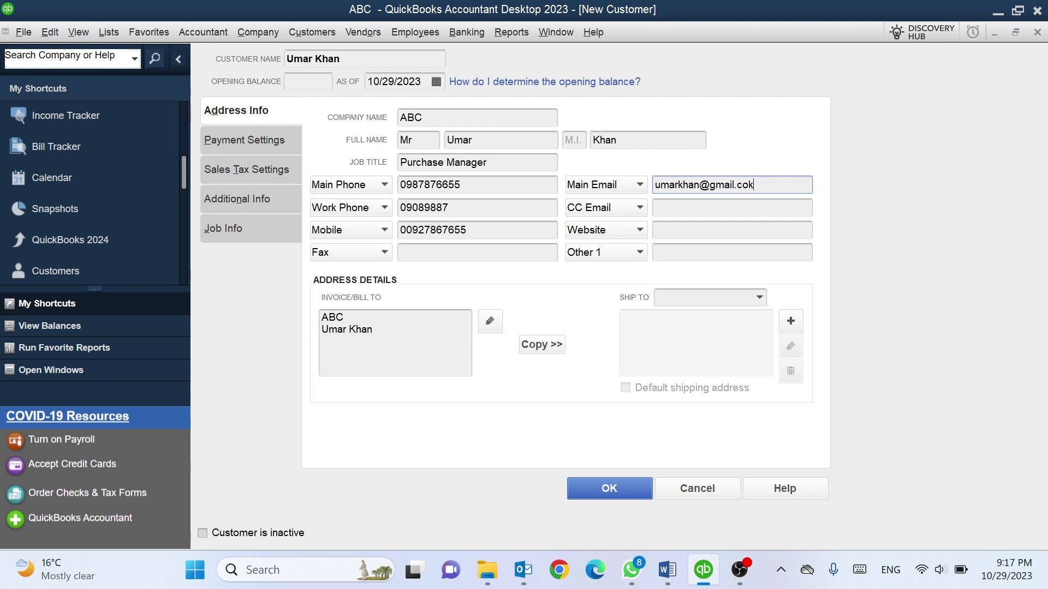
pyautogui.press('Tab')
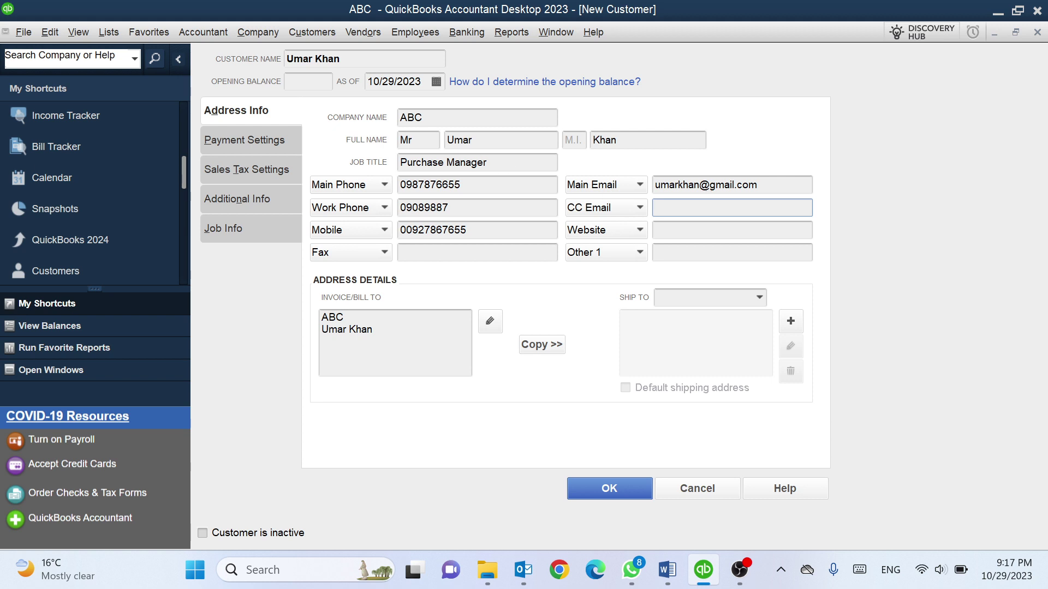
pyautogui.press('Tab')
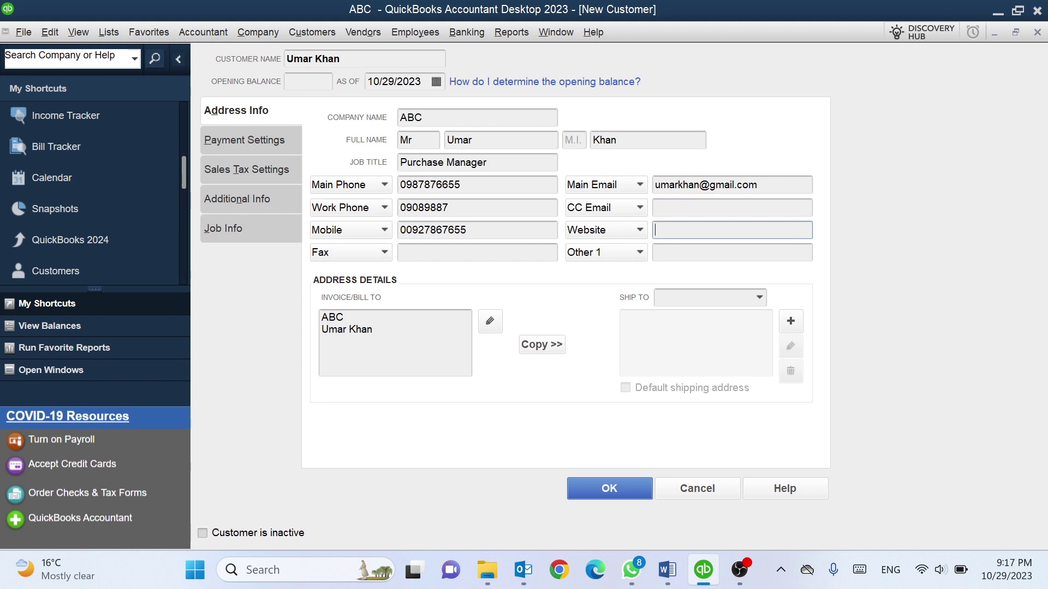
pyautogui.write('www.abc.com')
pyautogui.press('Tab')
pyautogui.click(640, 253)
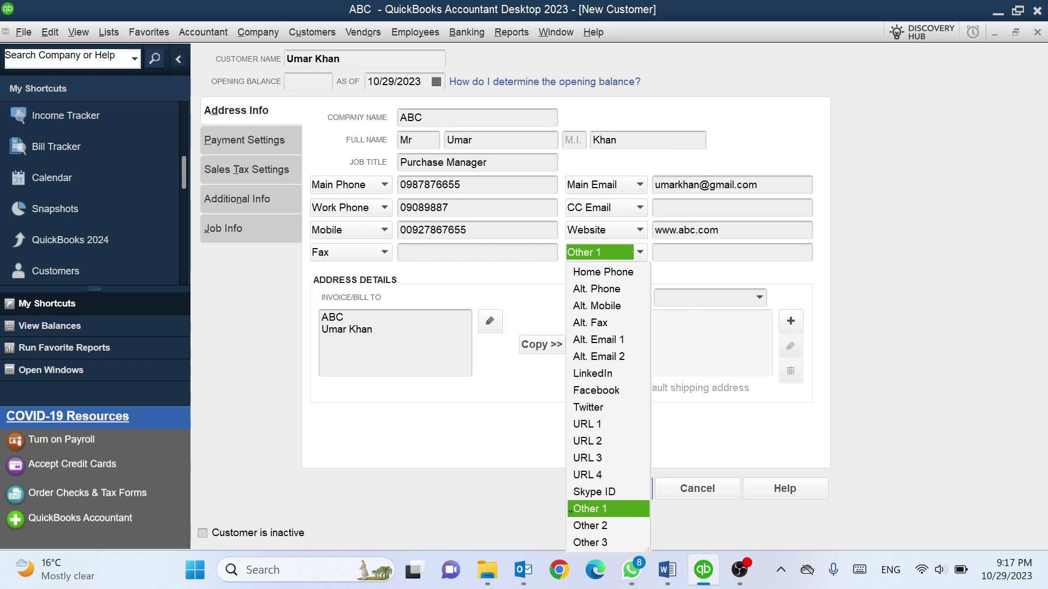
pyautogui.click(570, 511)
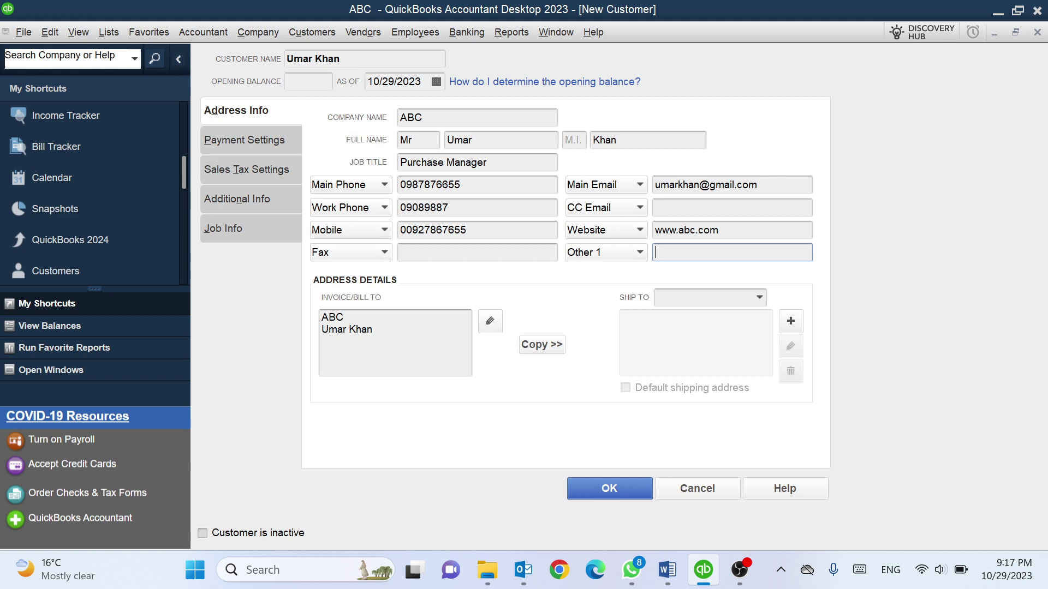
pyautogui.click(372, 329)
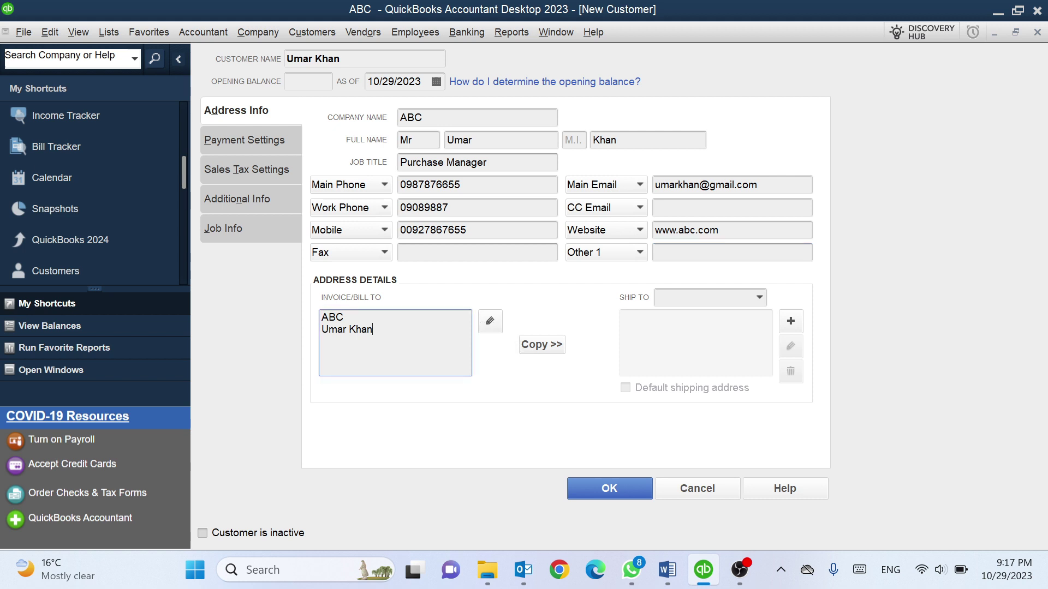
# Complete the bill-to address with the customer's city, province, postal code and country, then confirm
pyautogui.click(494, 322)
pyautogui.press('Tab')
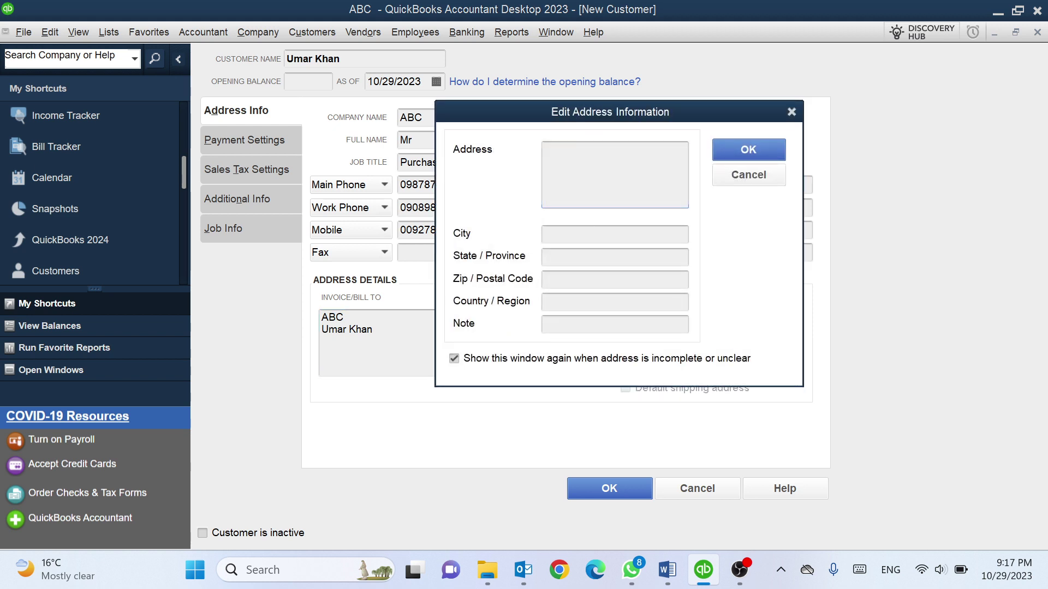
pyautogui.write('K')
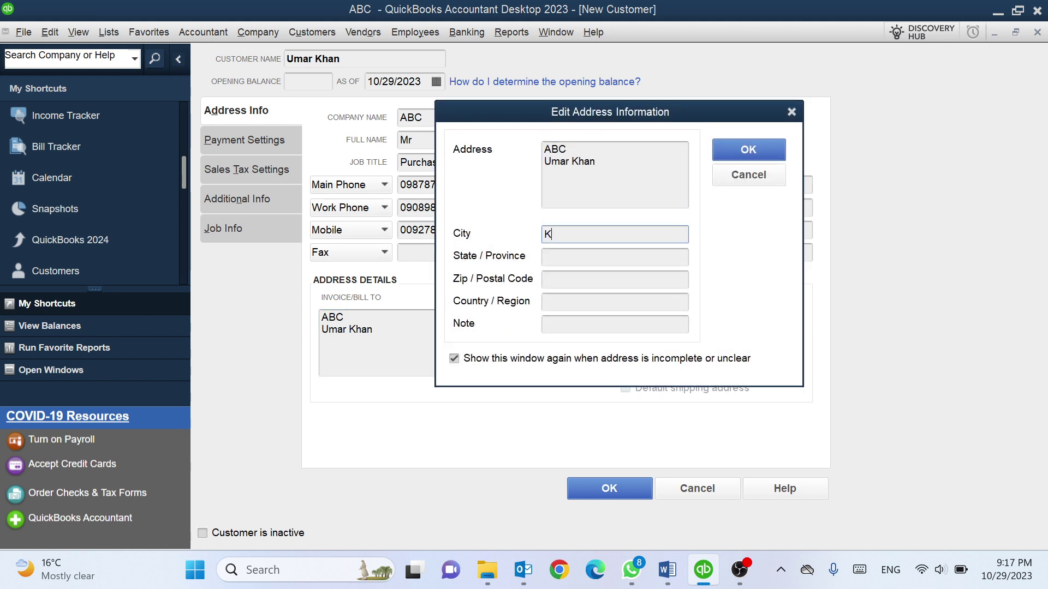
pyautogui.write('abul')
pyautogui.press('Tab')
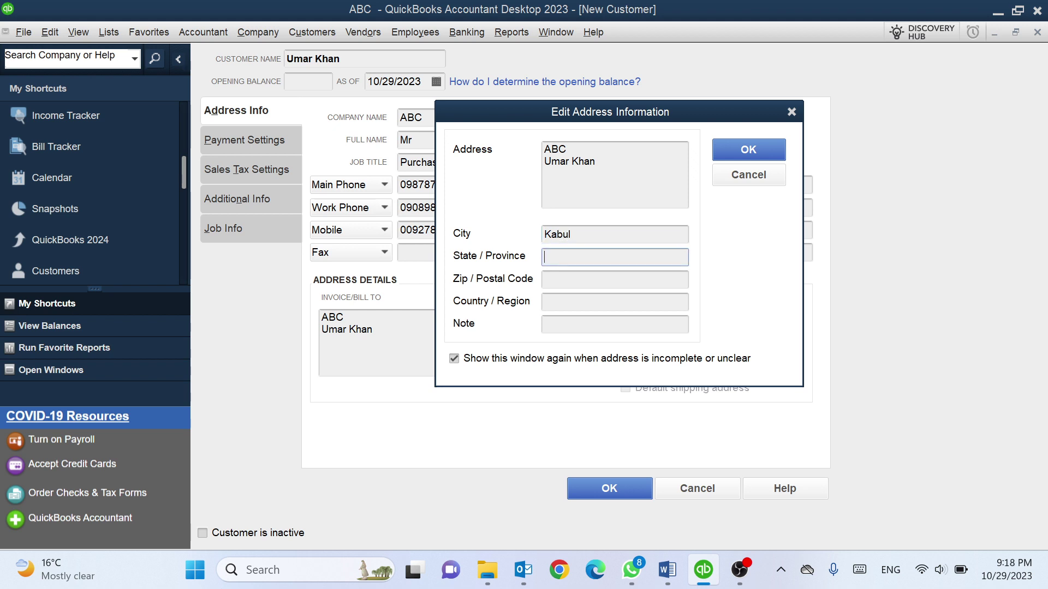
pyautogui.write('Kabul')
pyautogui.press('Tab')
pyautogui.write('100')
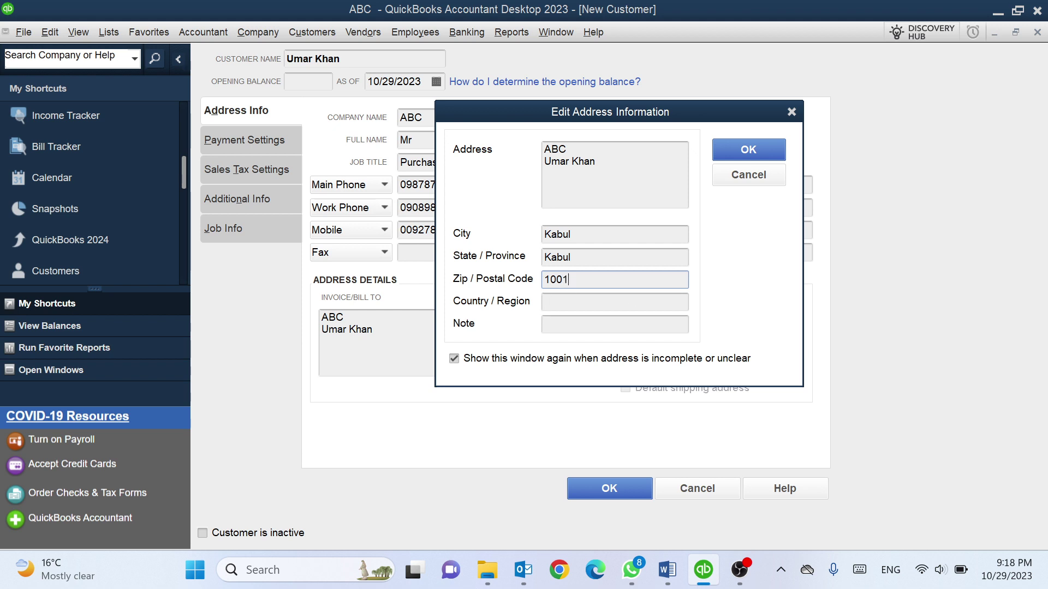
pyautogui.press('Tab')
pyautogui.write('Af')
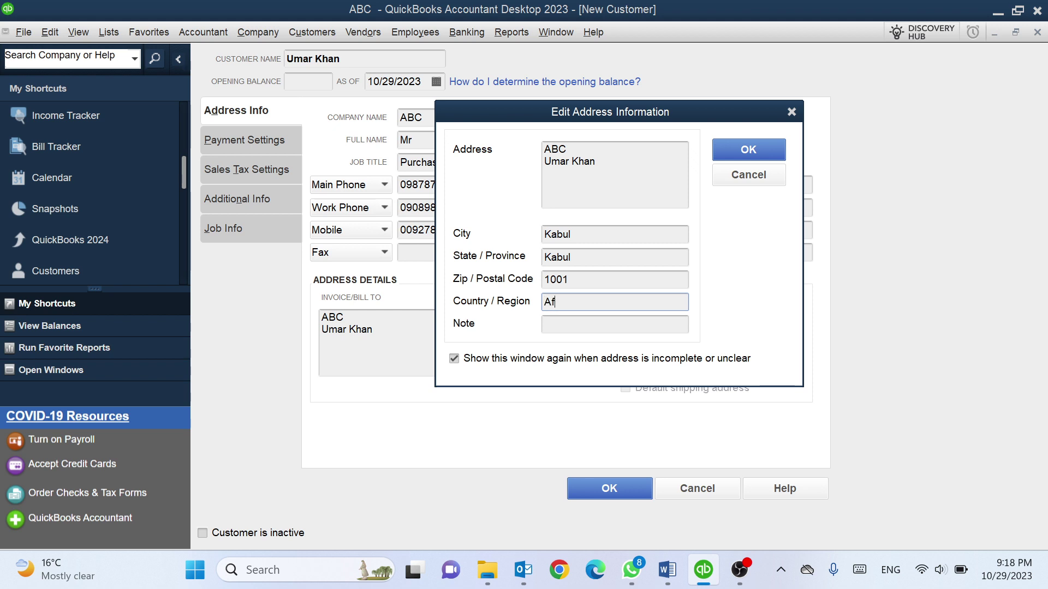
pyautogui.write('ghanistan')
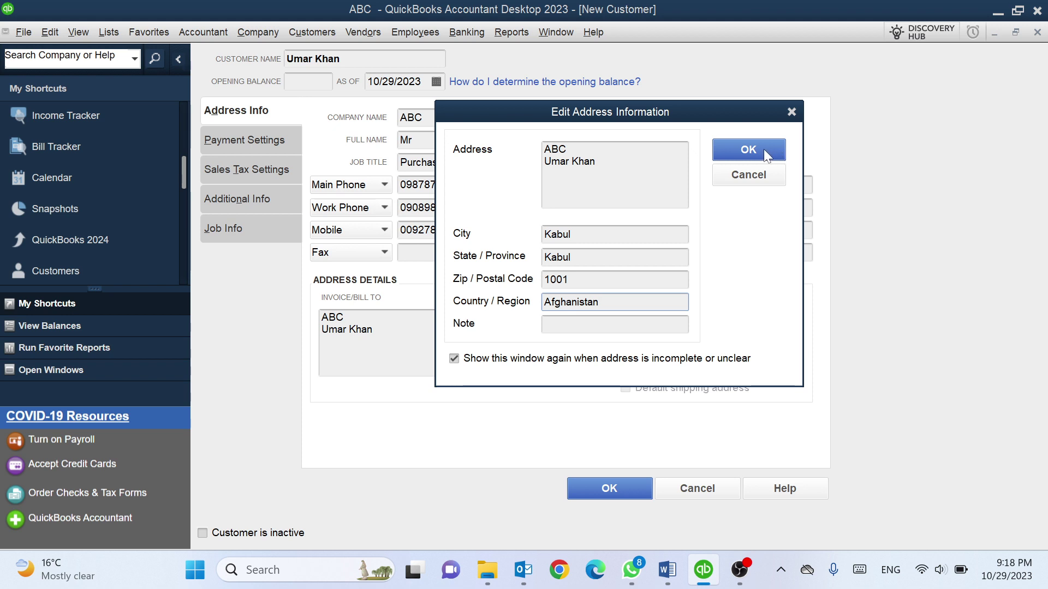
pyautogui.click(572, 161)
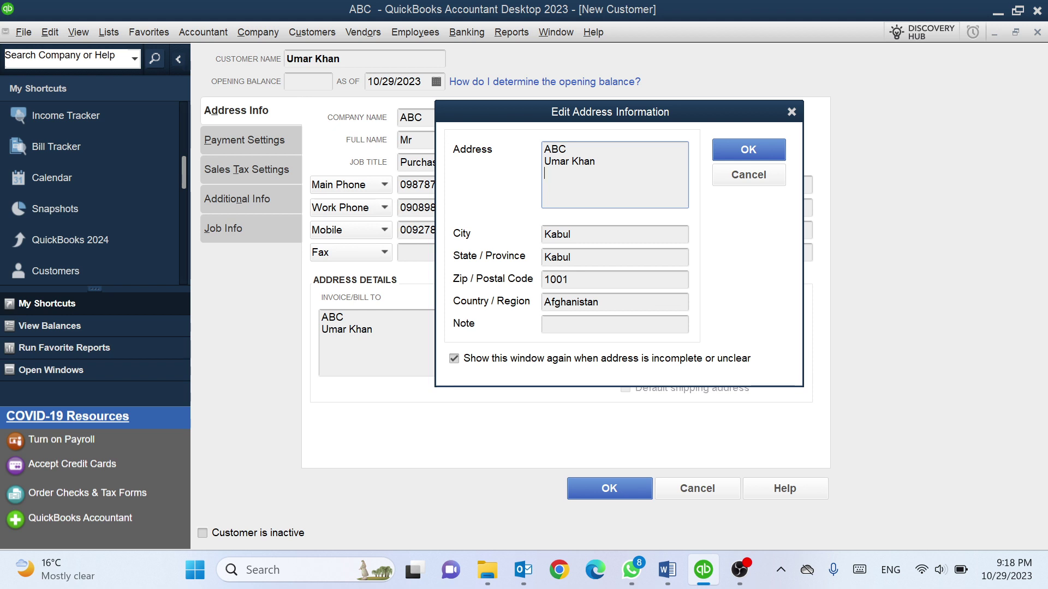
pyautogui.click(752, 152)
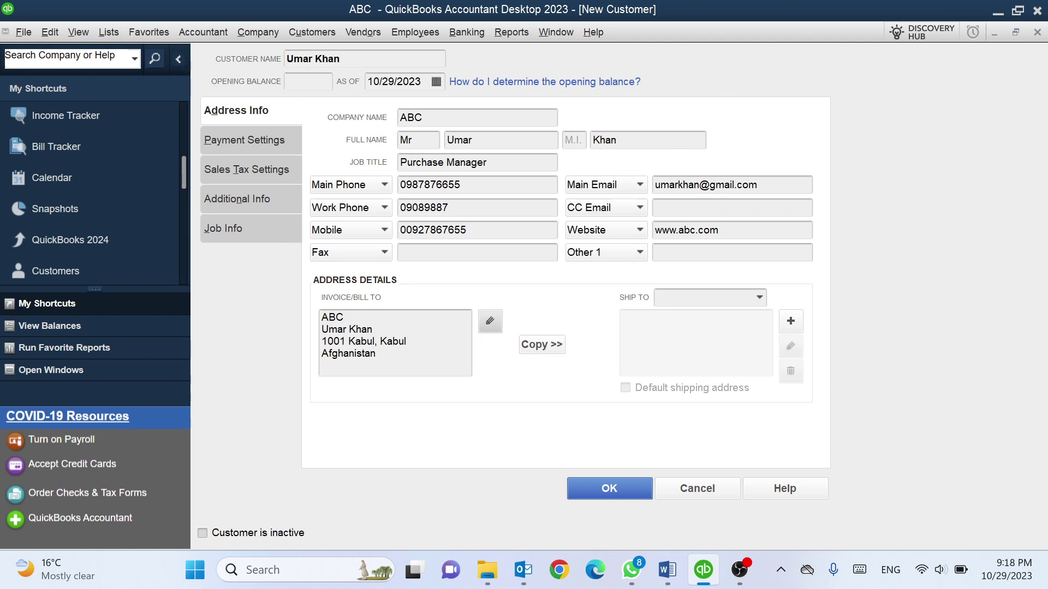
# Copy the billing address into Ship To 1, try the add, edit and delete buttons, then recopy it as default
pyautogui.click(535, 349)
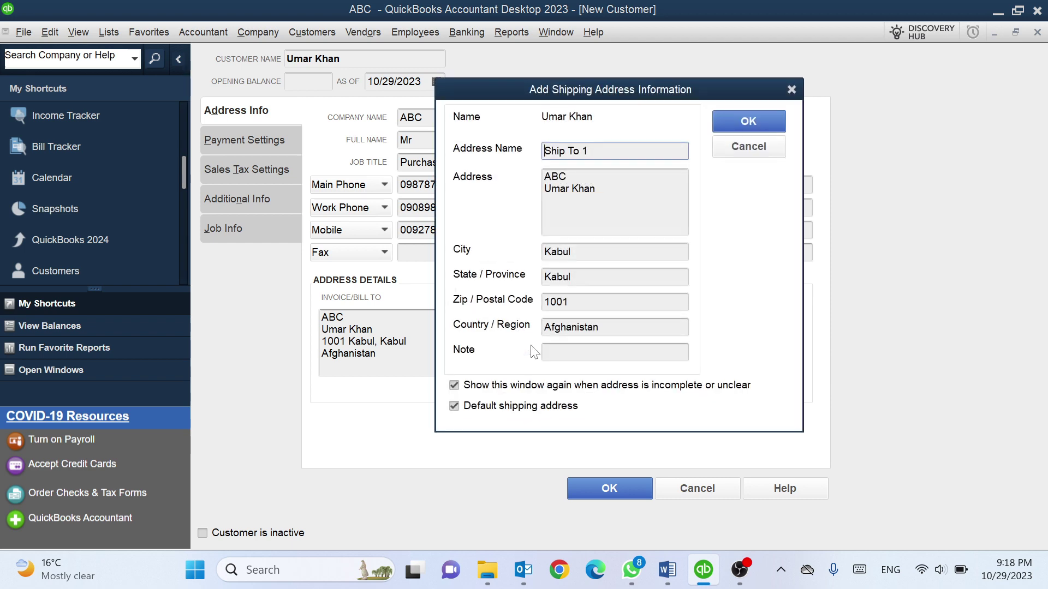
pyautogui.click(740, 120)
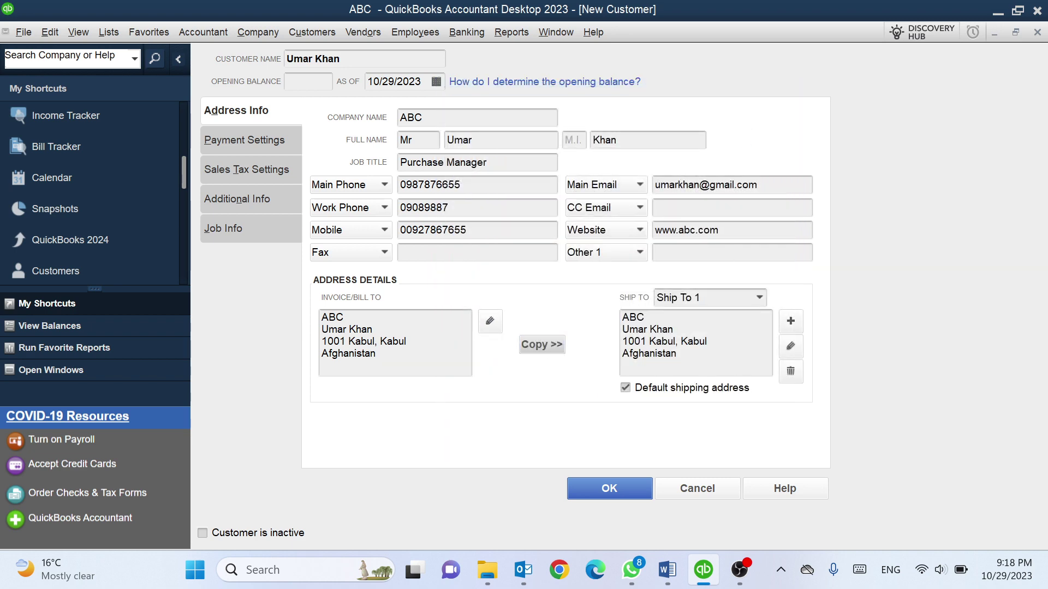
pyautogui.click(792, 324)
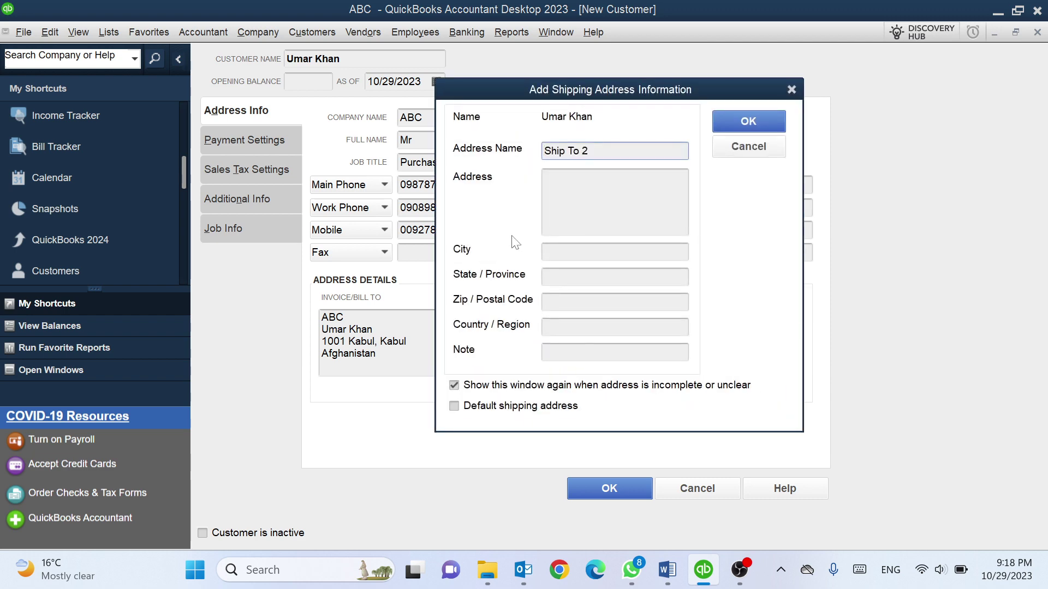
pyautogui.click(791, 90)
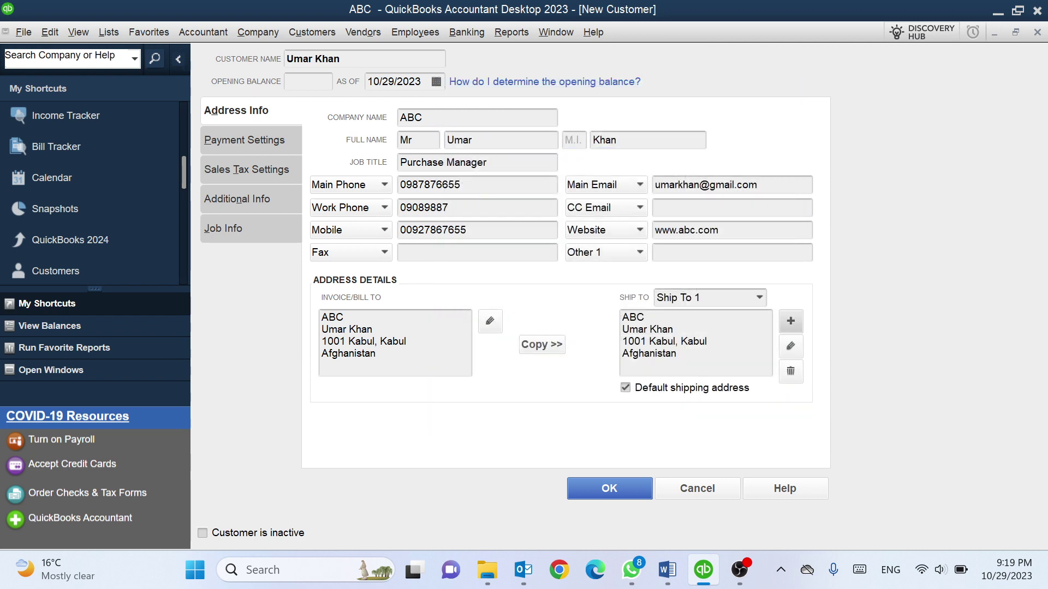
pyautogui.click(795, 349)
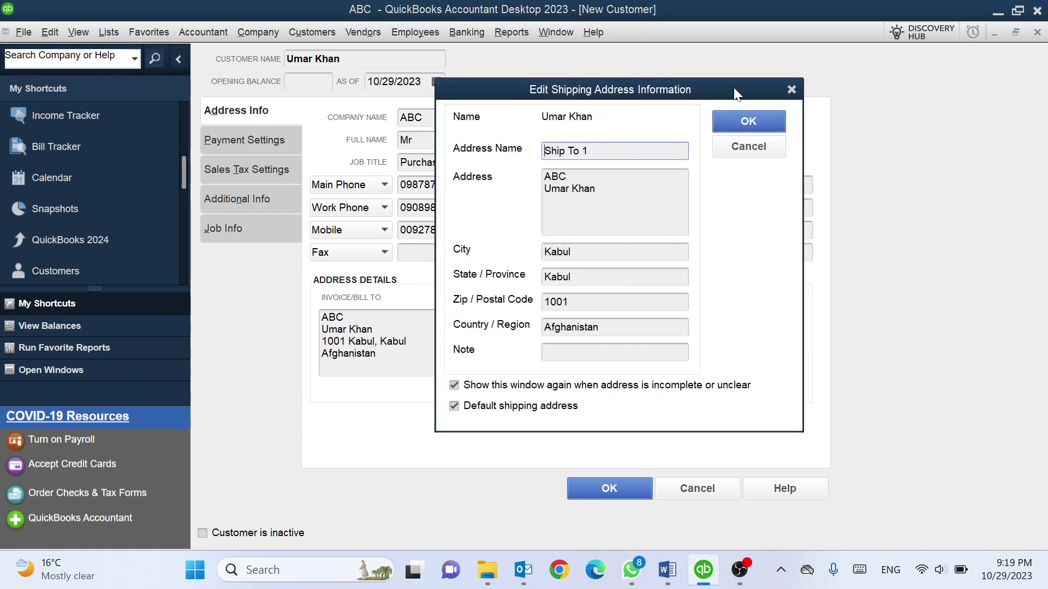
pyautogui.click(792, 89)
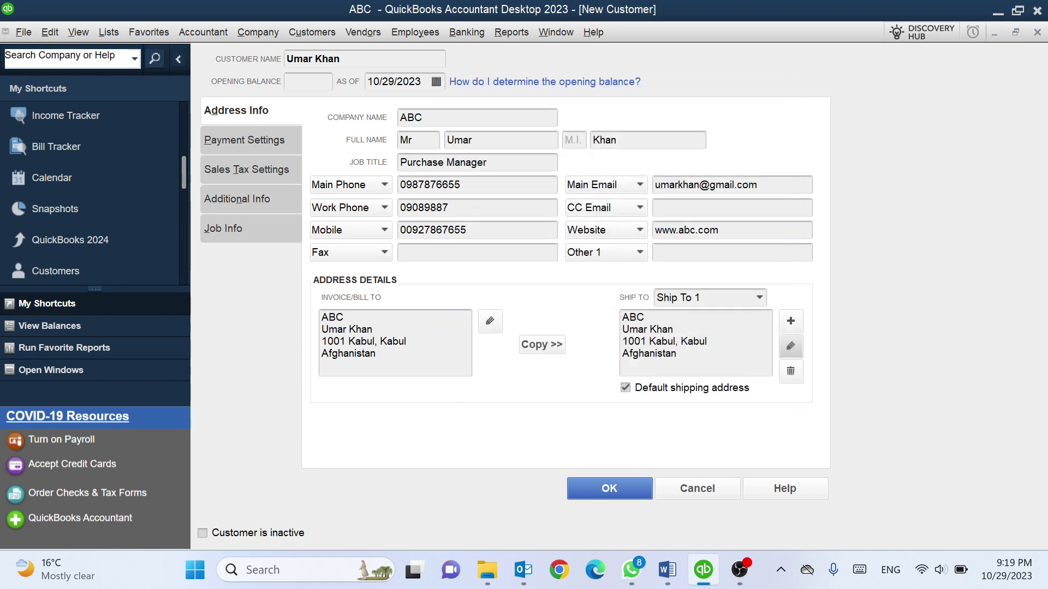
pyautogui.click(791, 374)
pyautogui.click(487, 436)
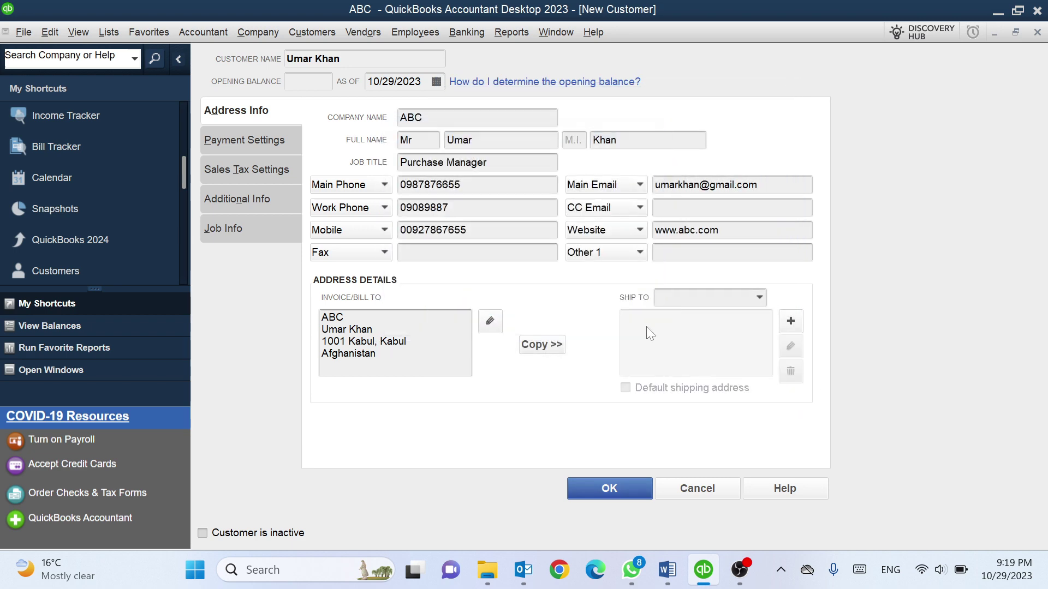
pyautogui.click(543, 349)
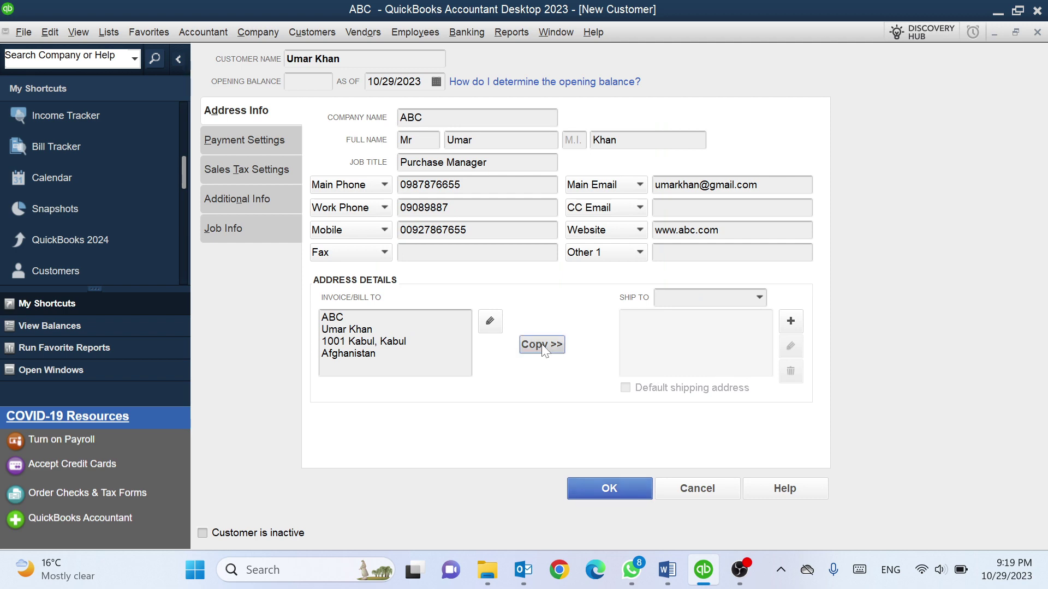
pyautogui.click(741, 119)
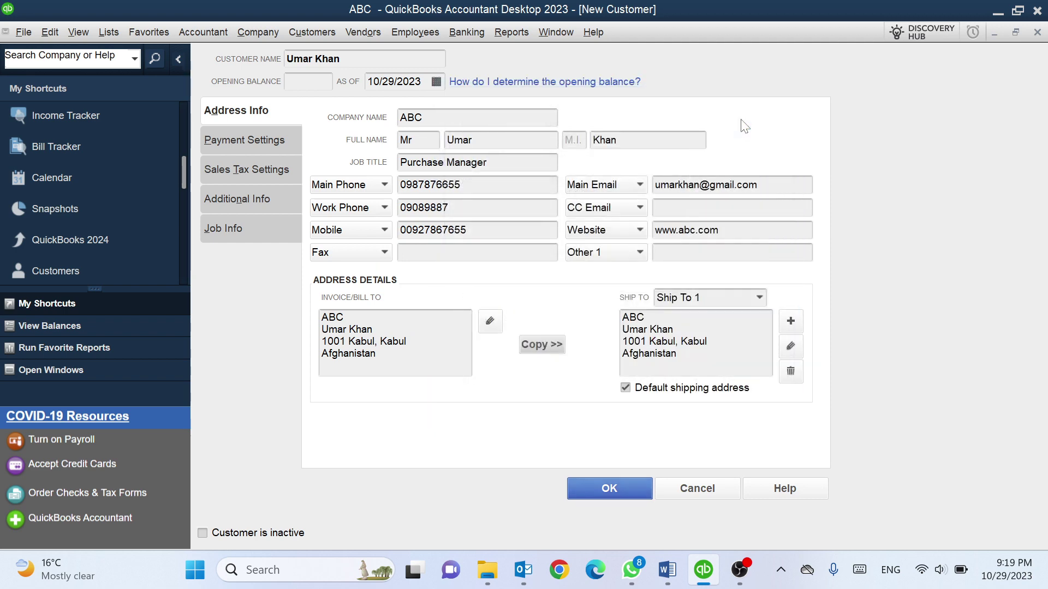
# Enter the customer's account number under Payment Settings and bring up the Payment Terms list
pyautogui.click(250, 142)
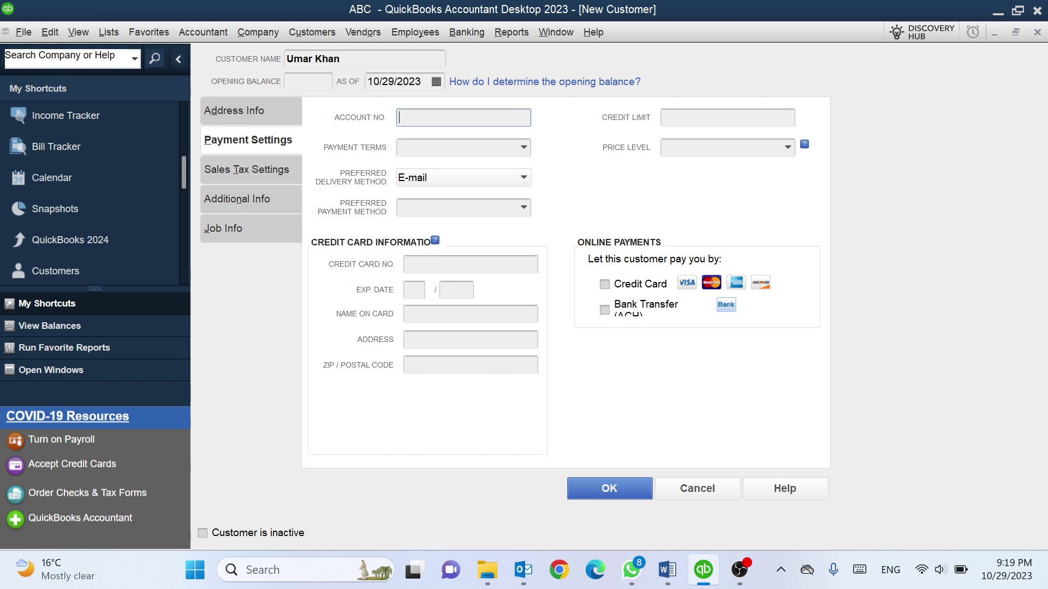
pyautogui.click(404, 148)
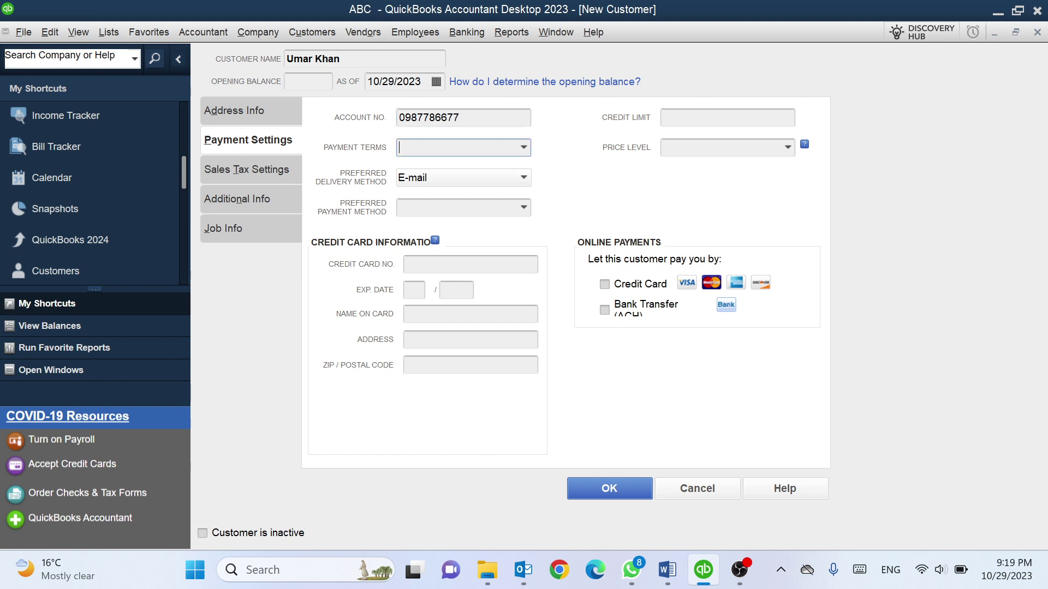
pyautogui.click(523, 147)
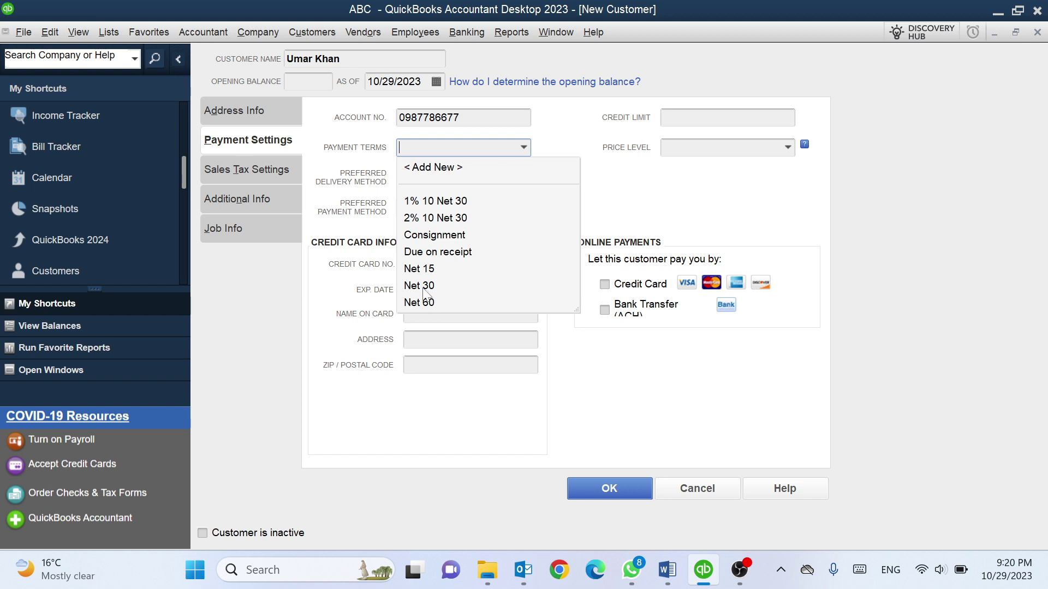
# Choose Net 30 payment terms and set the preferred delivery method to None
pyautogui.click(425, 287)
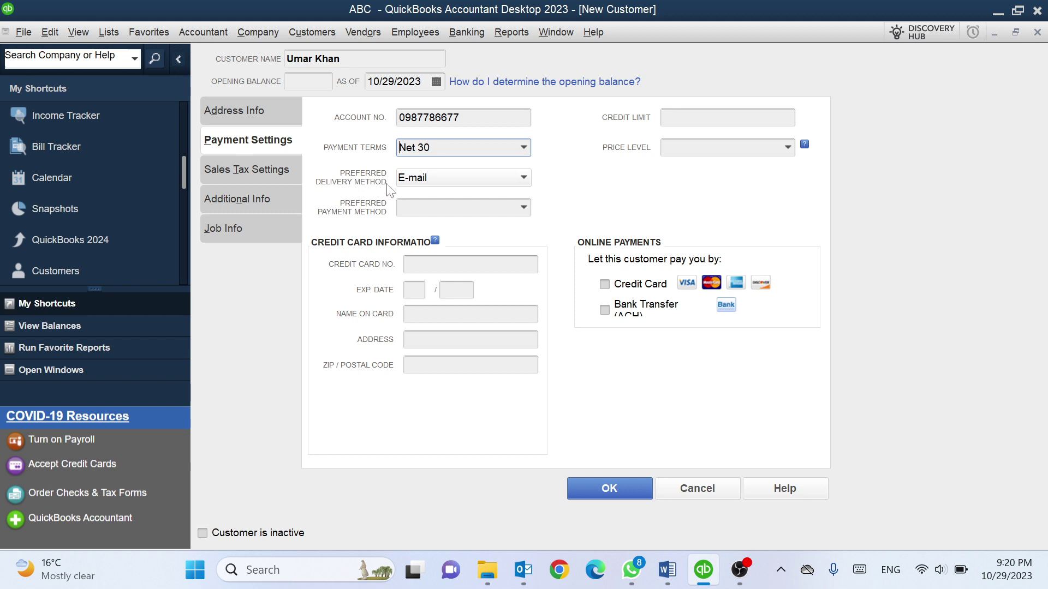
pyautogui.click(503, 181)
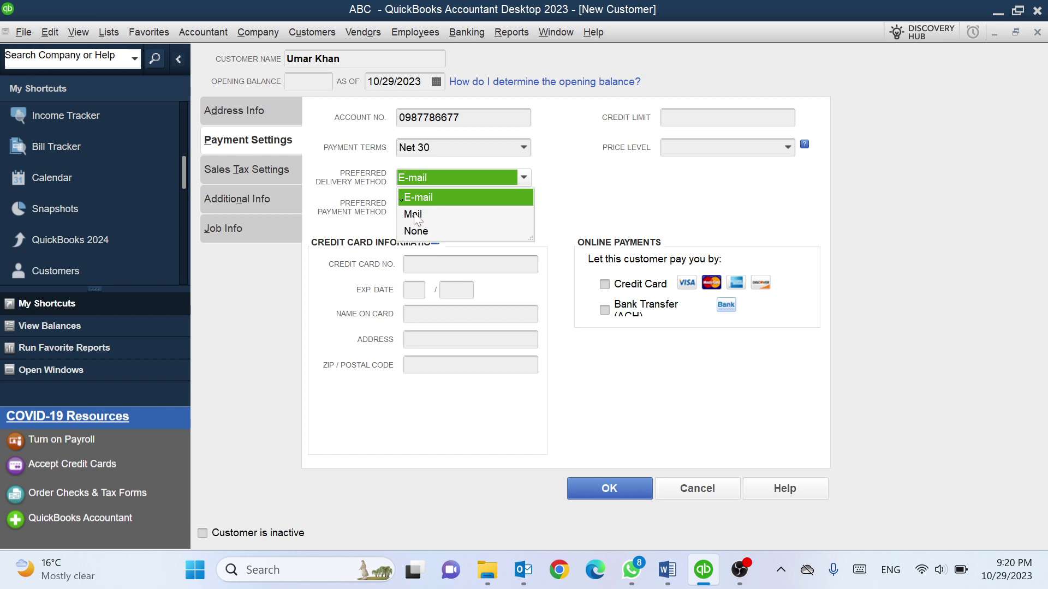
pyautogui.click(418, 218)
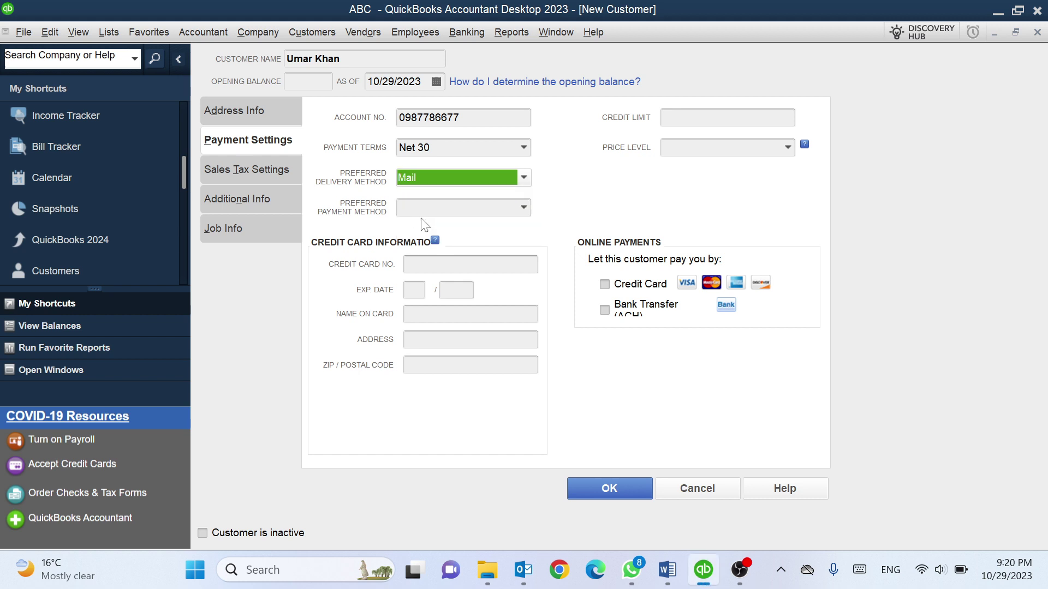
pyautogui.click(515, 179)
pyautogui.click(475, 230)
# Set the preferred payment method to Cash
pyautogui.click(523, 208)
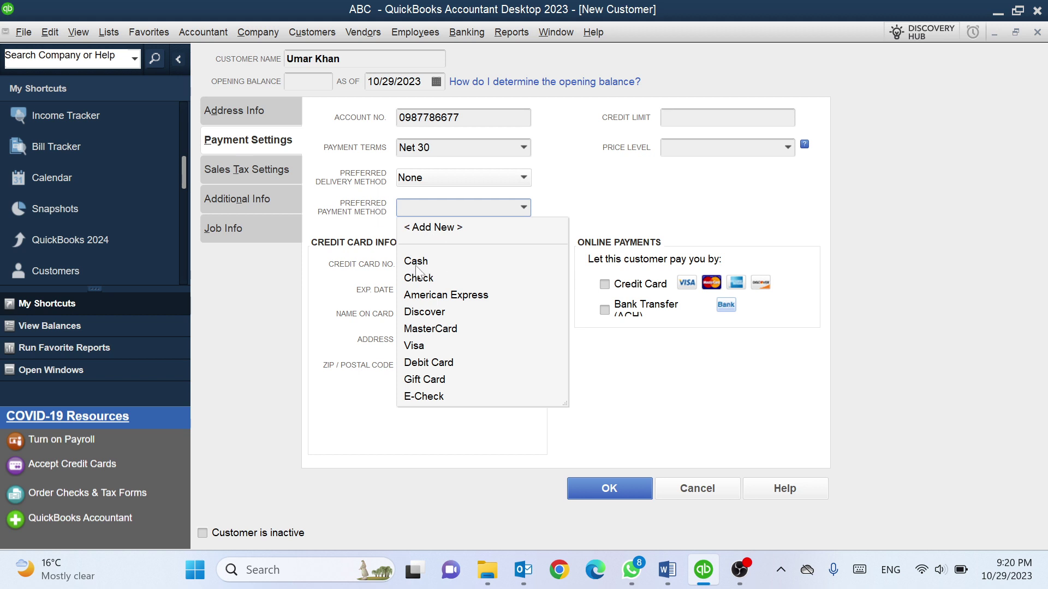
pyautogui.click(429, 262)
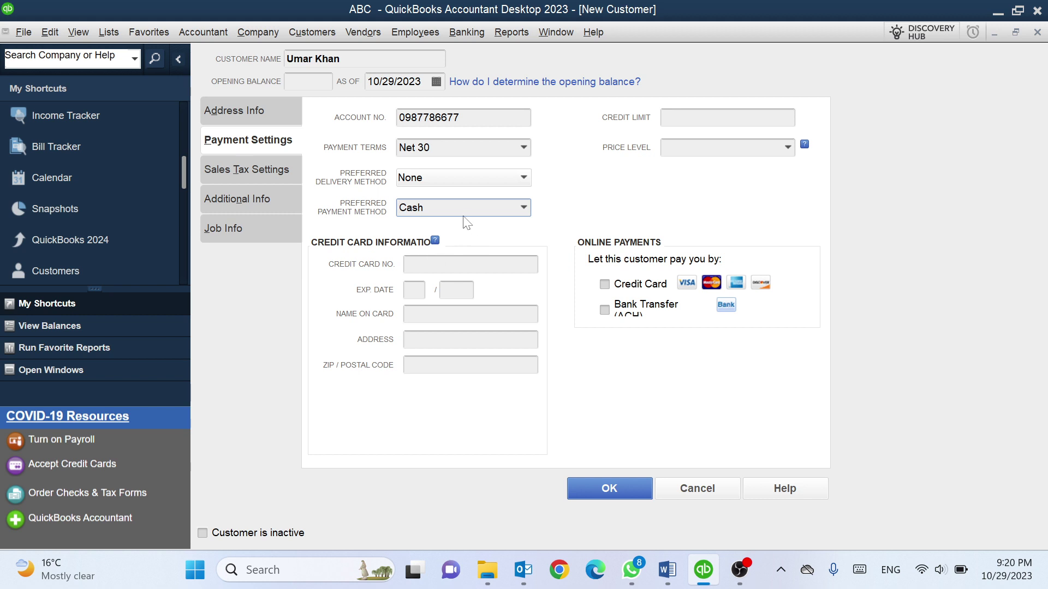
pyautogui.click(524, 208)
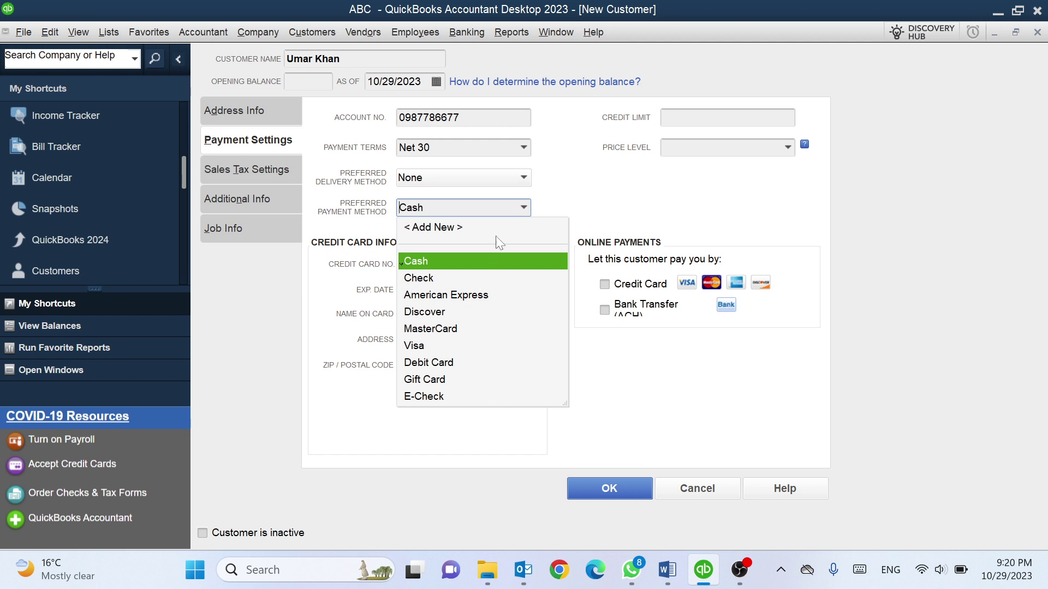
pyautogui.click(436, 263)
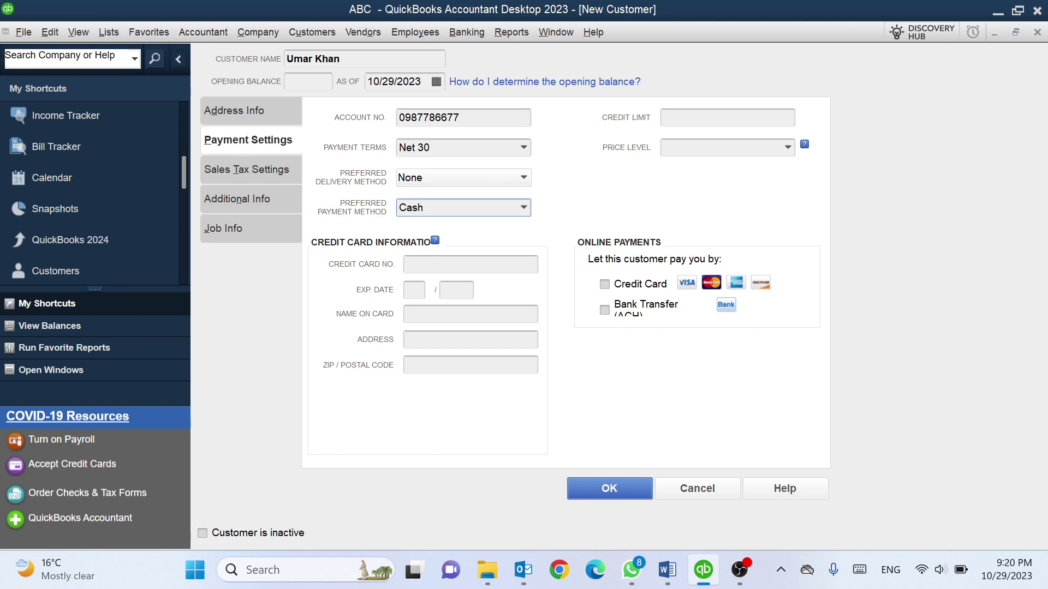
pyautogui.click(525, 208)
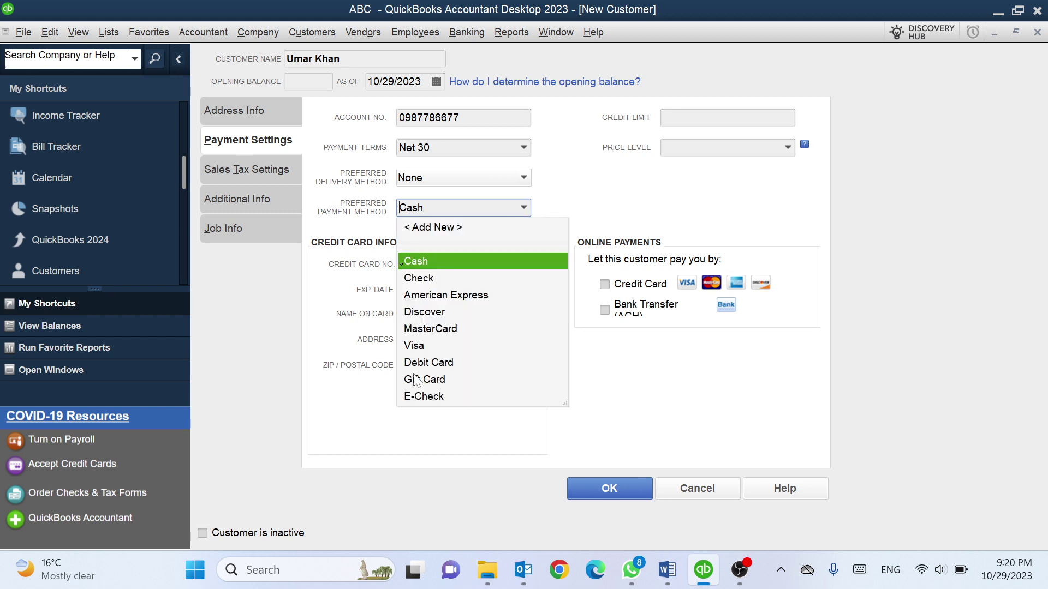
pyautogui.click(445, 263)
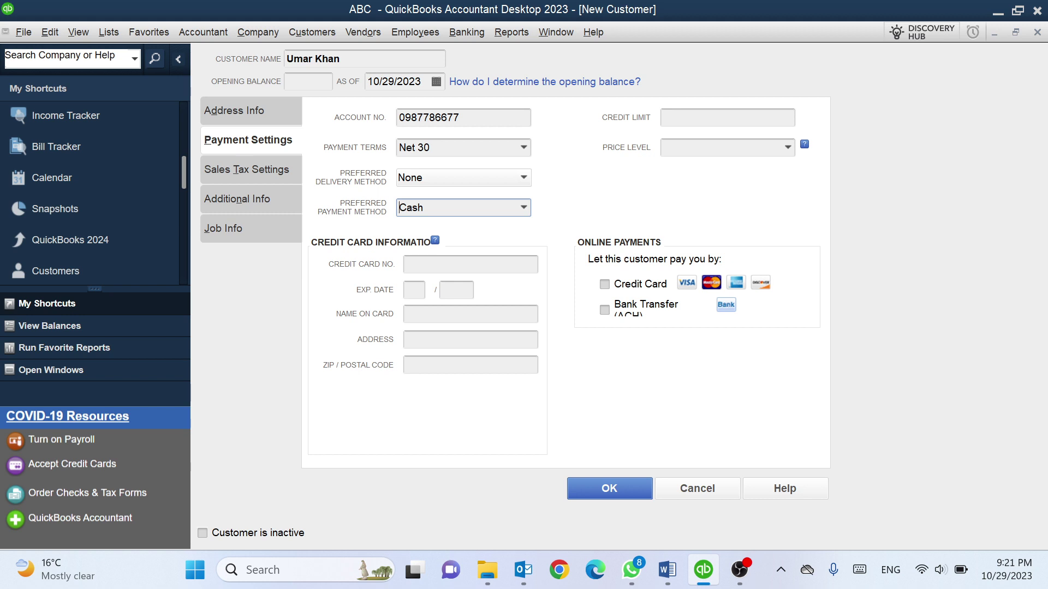
# Place focus in the Credit Card No. field, then show the Sales Tax Settings page
pyautogui.click(471, 264)
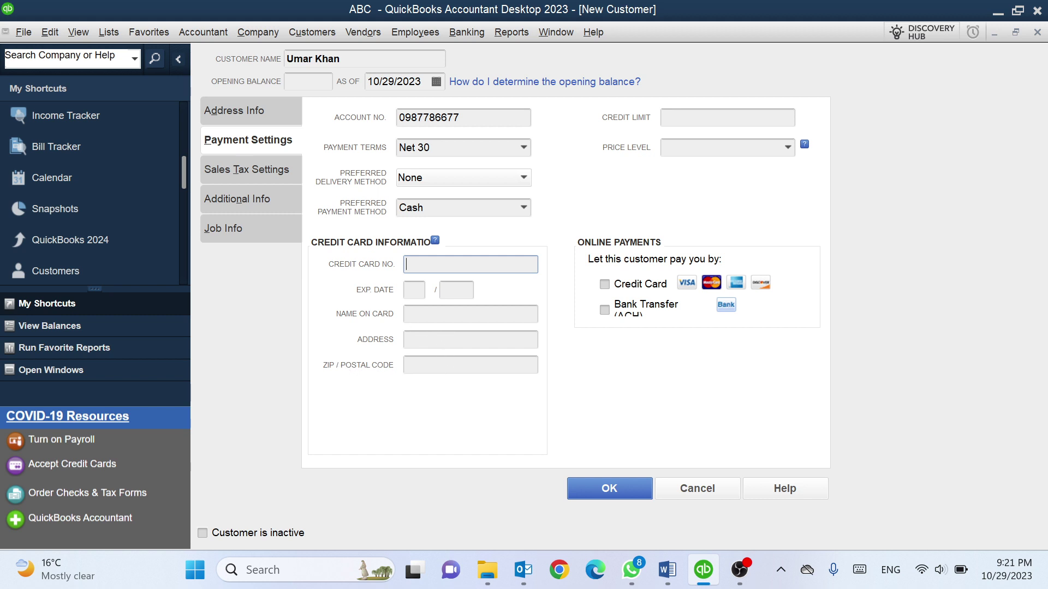
pyautogui.click(242, 176)
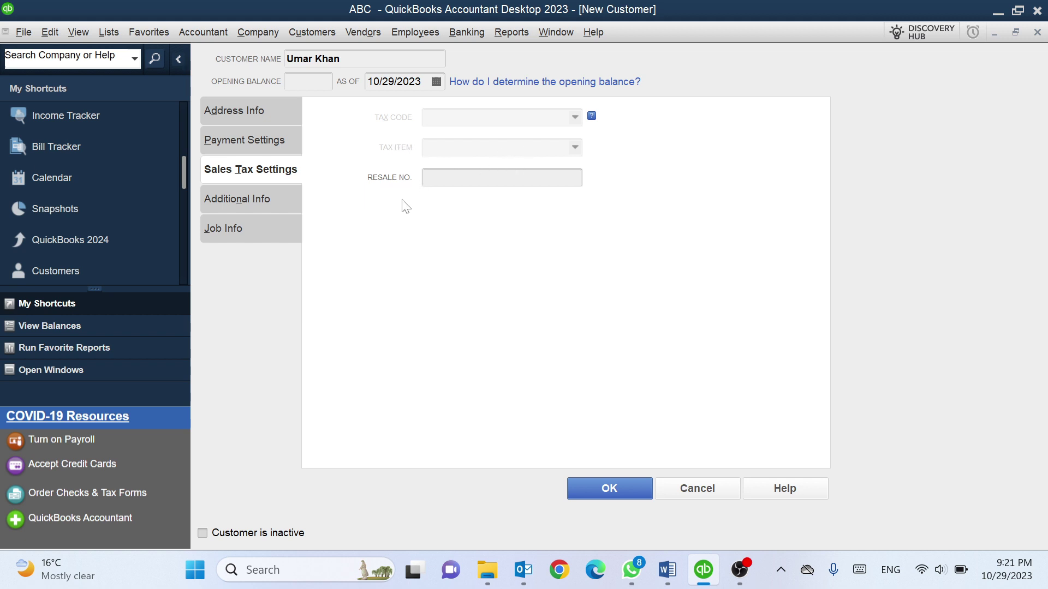
# Set Customer Type to Wholesale under Additional Info, save the customer, and reopen it for editing
pyautogui.click(237, 201)
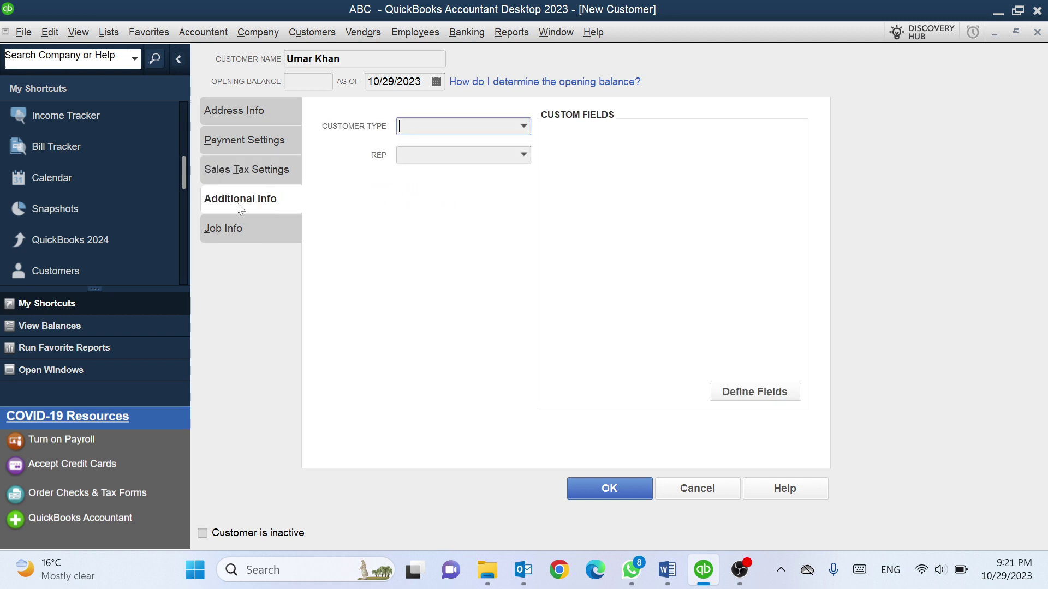
pyautogui.click(519, 125)
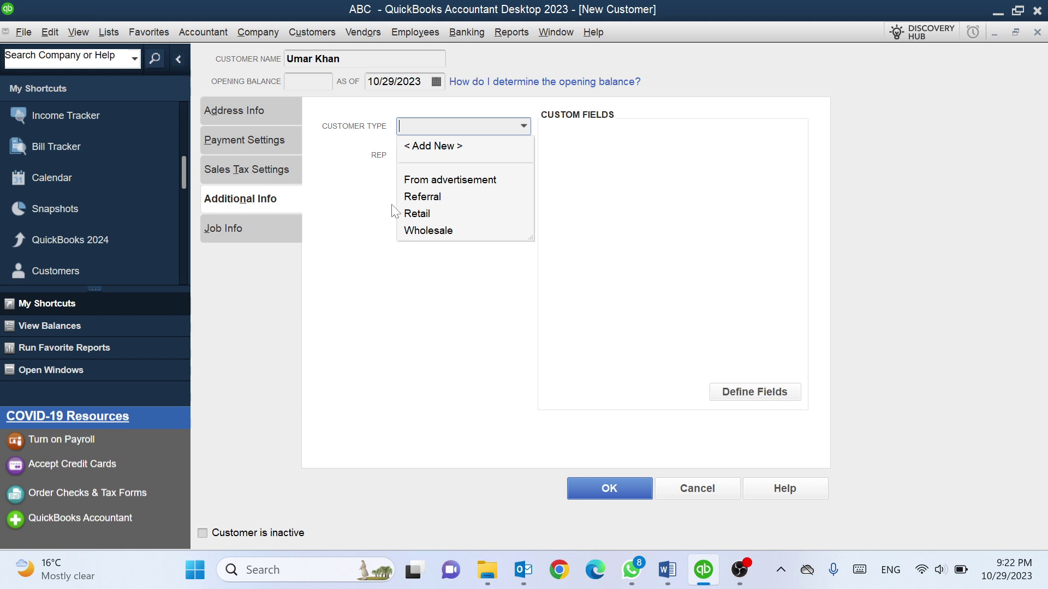
pyautogui.click(426, 232)
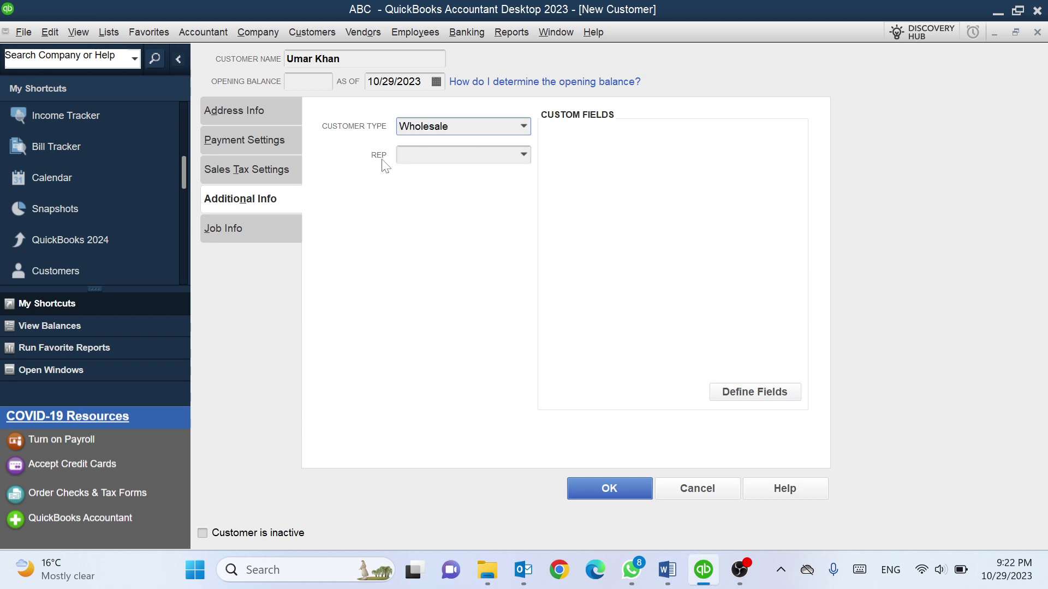
pyautogui.click(523, 156)
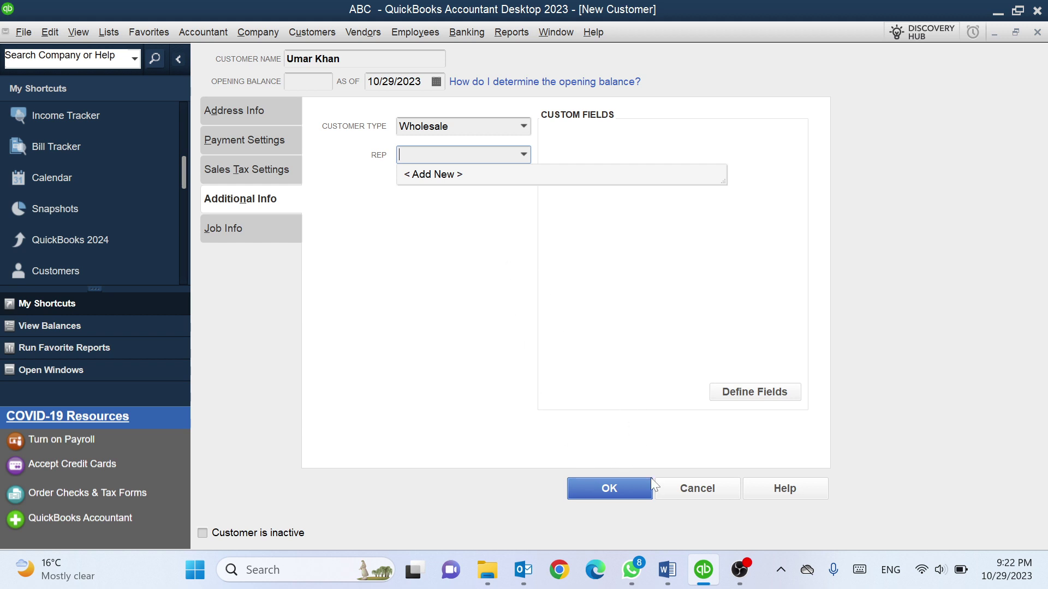
pyautogui.click(605, 484)
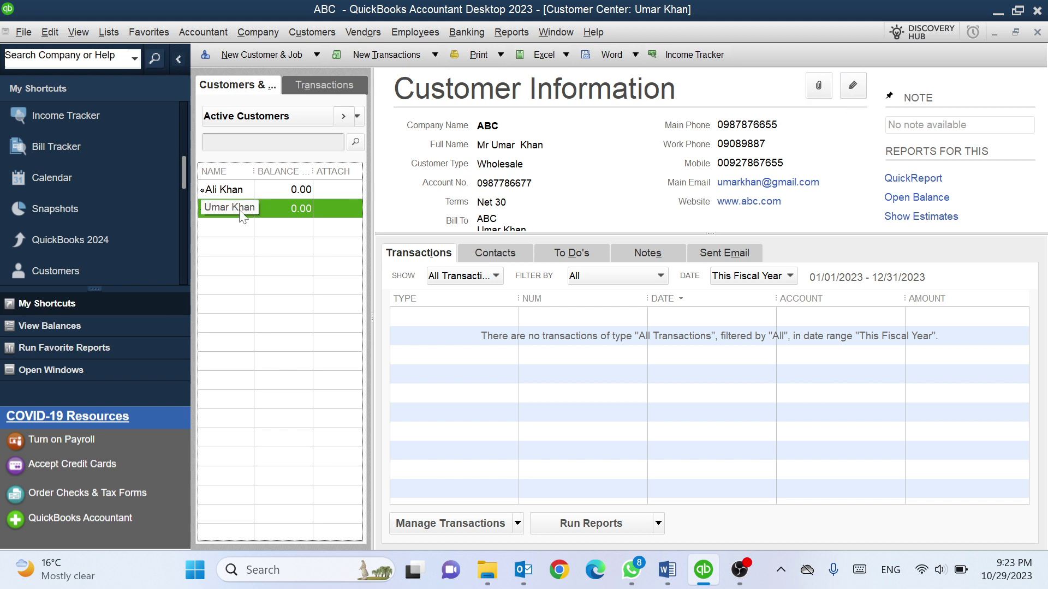
pyautogui.click(849, 89)
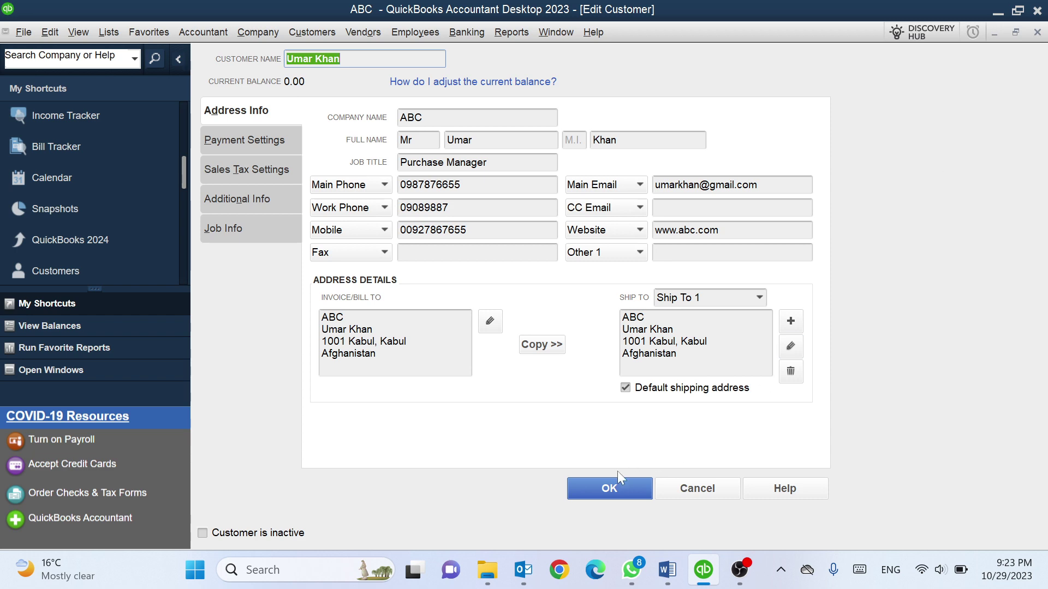
# Close the edit form without changes, then delete the newly added customer and confirm the deletion
pyautogui.click(609, 487)
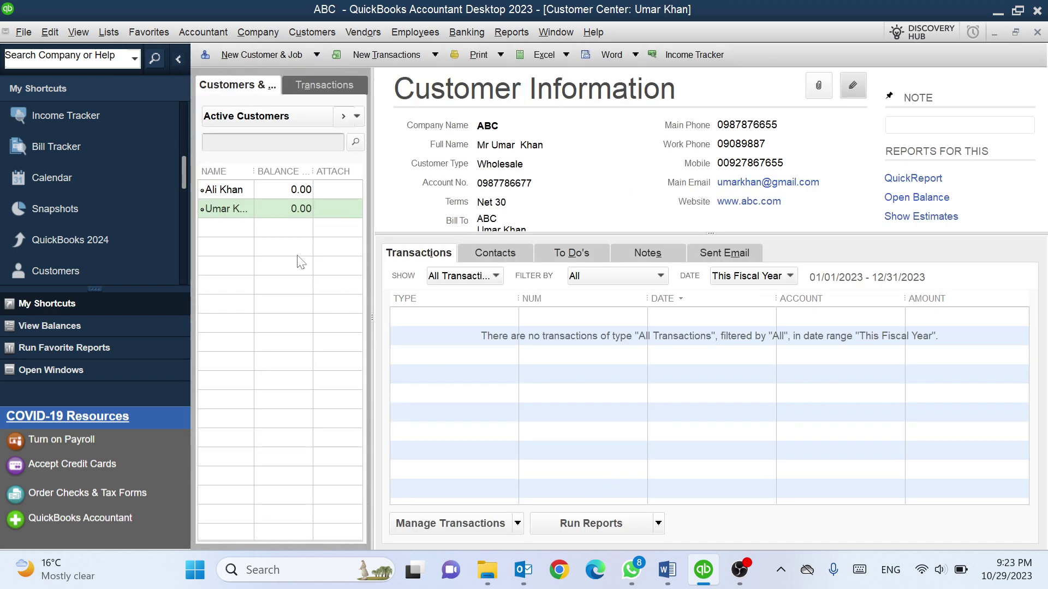
pyautogui.rightClick(231, 202)
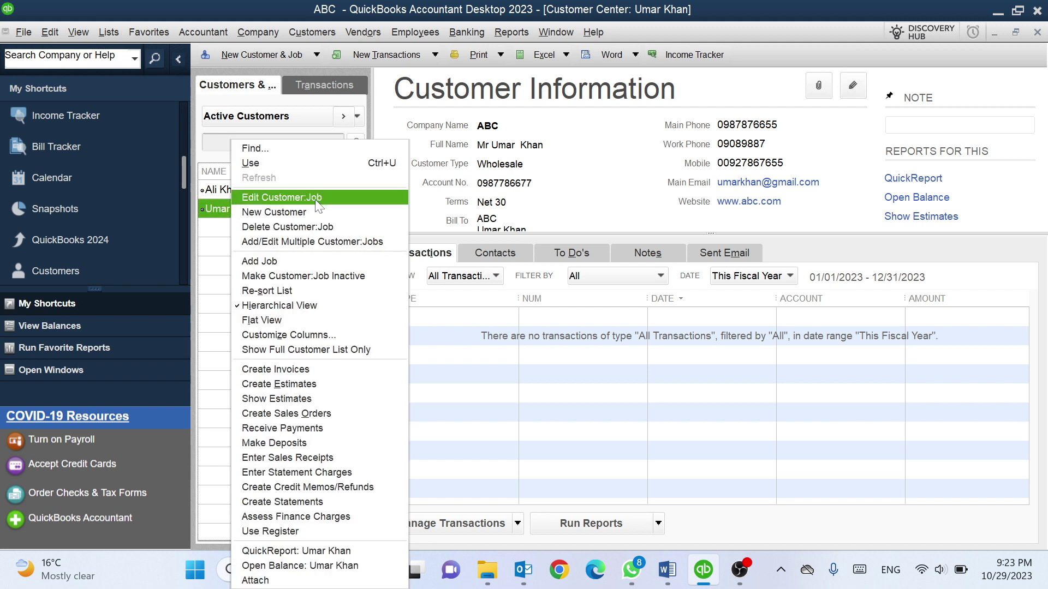
pyautogui.click(266, 227)
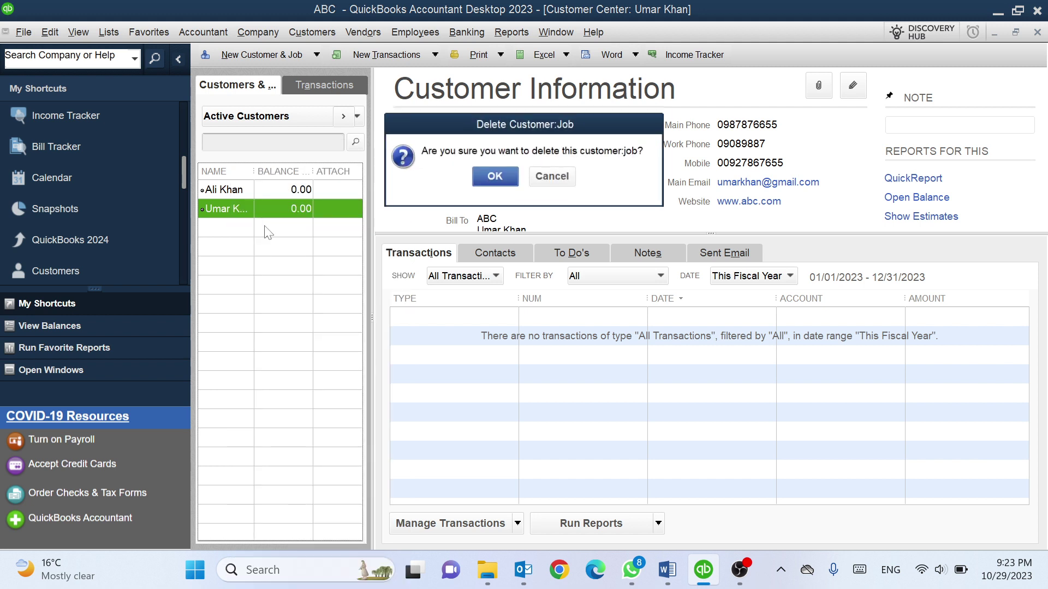
pyautogui.click(494, 178)
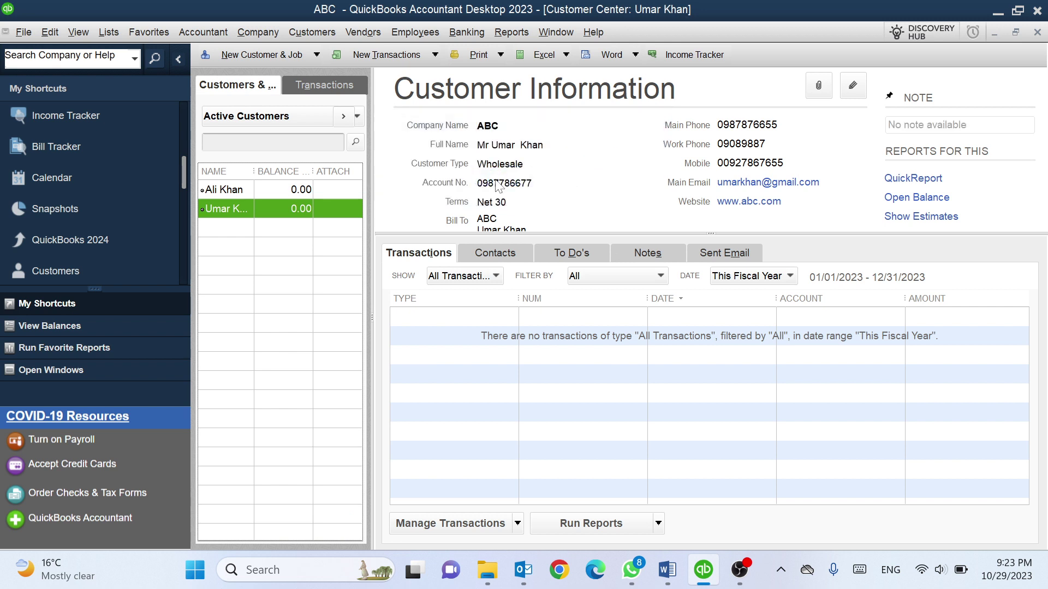